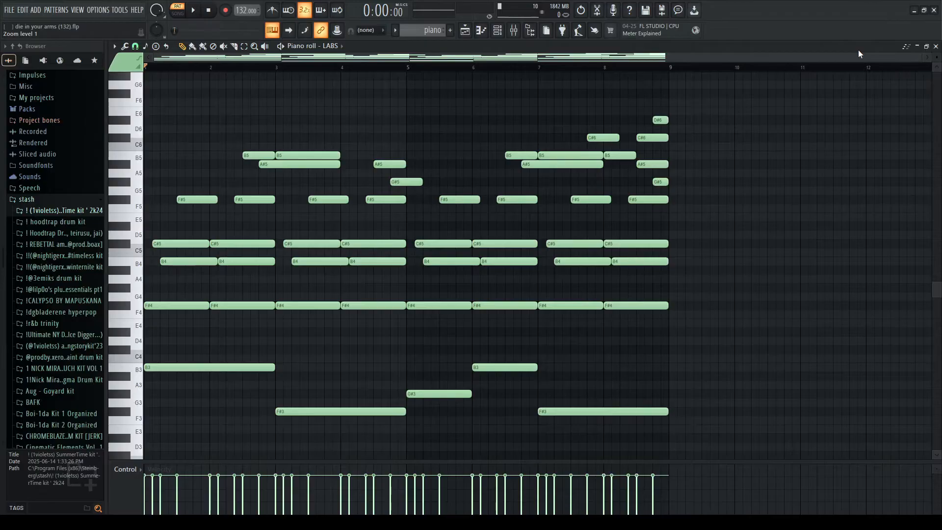
# Play the piano pattern and highlight its chord notes, bass notes and upper melody notes in turn for review
pyautogui.press('space')
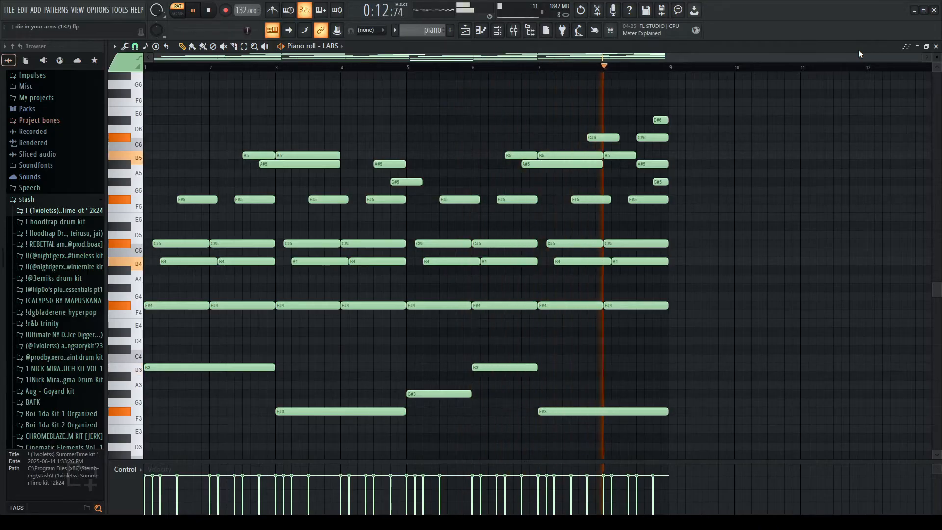
pyautogui.press('space')
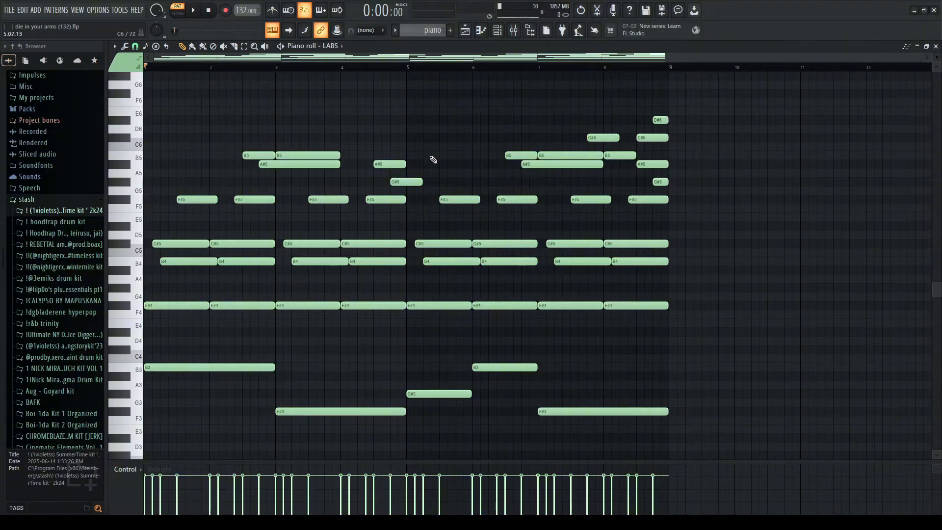
pyautogui.moveTo(165, 231); pyautogui.dragTo(663, 317)
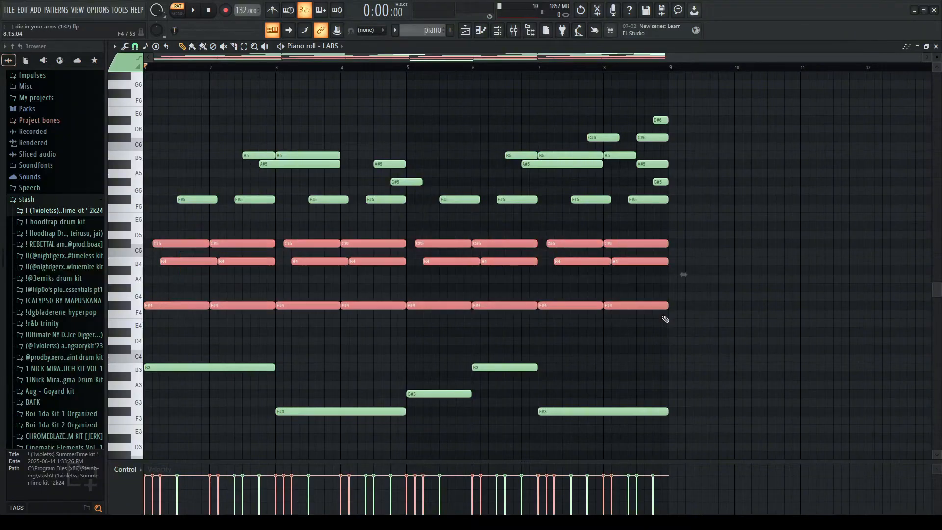
pyautogui.moveTo(616, 430); pyautogui.dragTo(175, 348)
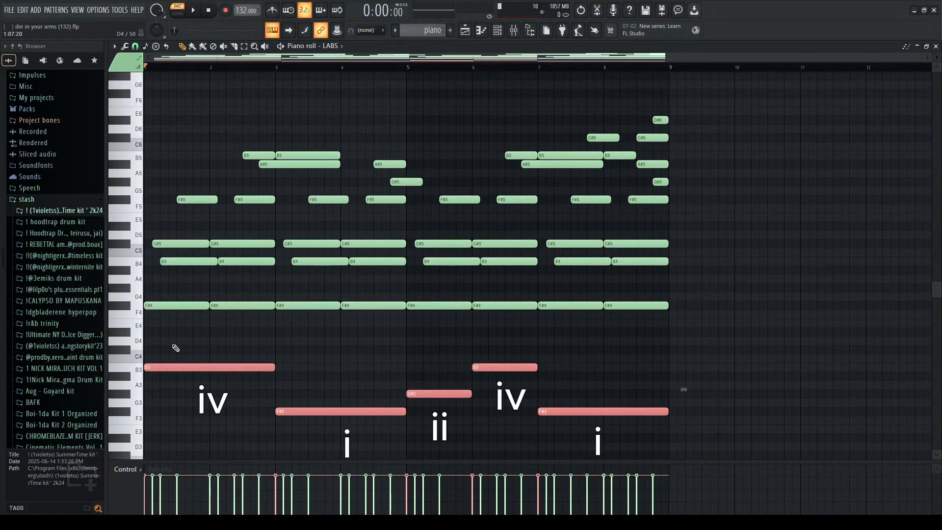
pyautogui.moveTo(685, 90); pyautogui.dragTo(226, 172)
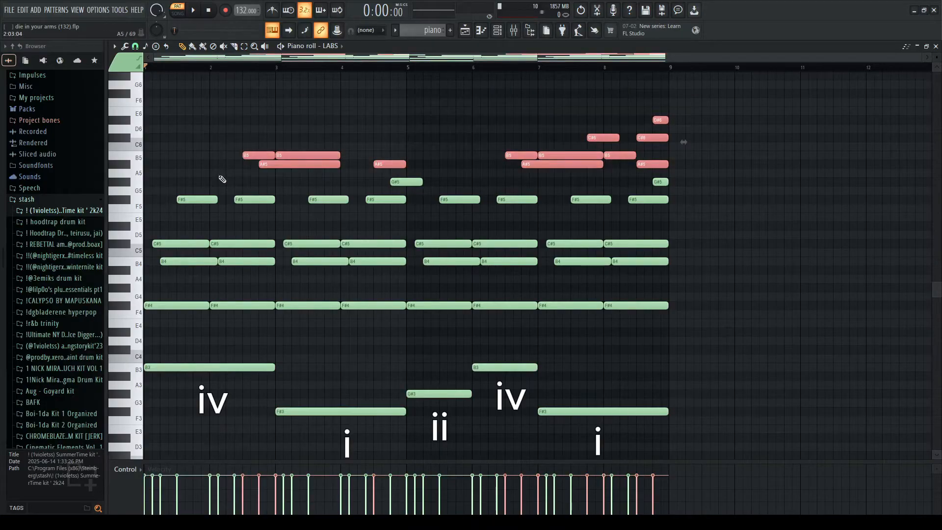
pyautogui.click(729, 267)
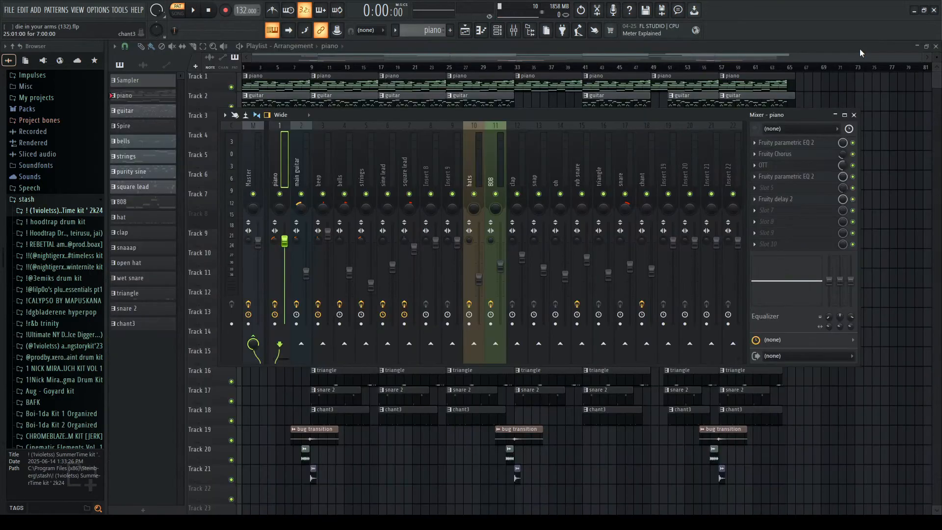
# Open the LABS instrument from the channel rack to examine the piano's preset, and close both windows
pyautogui.press('F6')
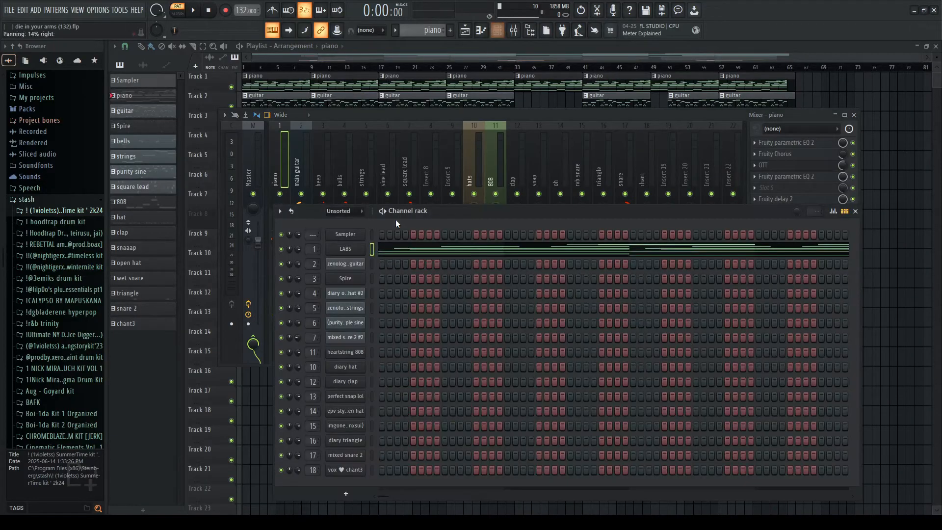
pyautogui.click(357, 253)
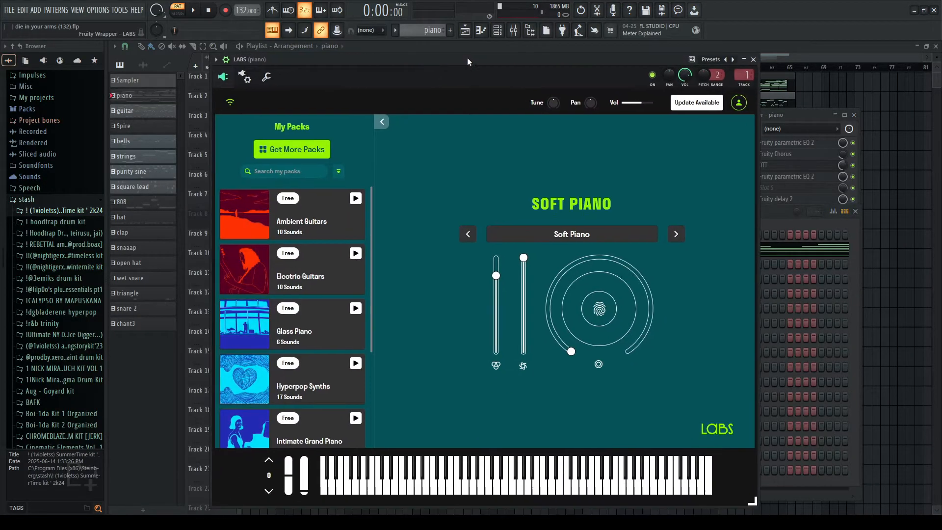
pyautogui.click(753, 59)
pyautogui.click(855, 211)
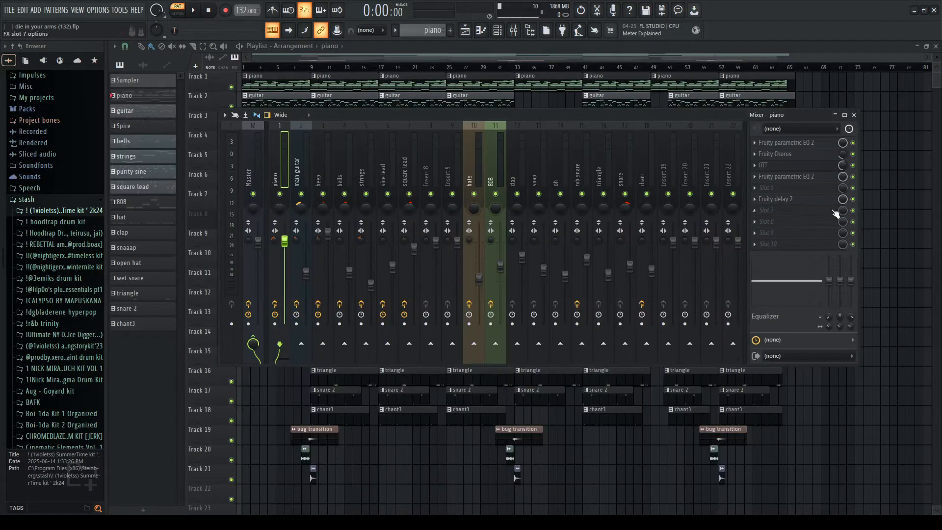
# Examine the piano mixer track's effects: both Fruity Parametric EQ 2 instances, Fruity Chorus, OTT and Fruity Delay 2
pyautogui.click(785, 142)
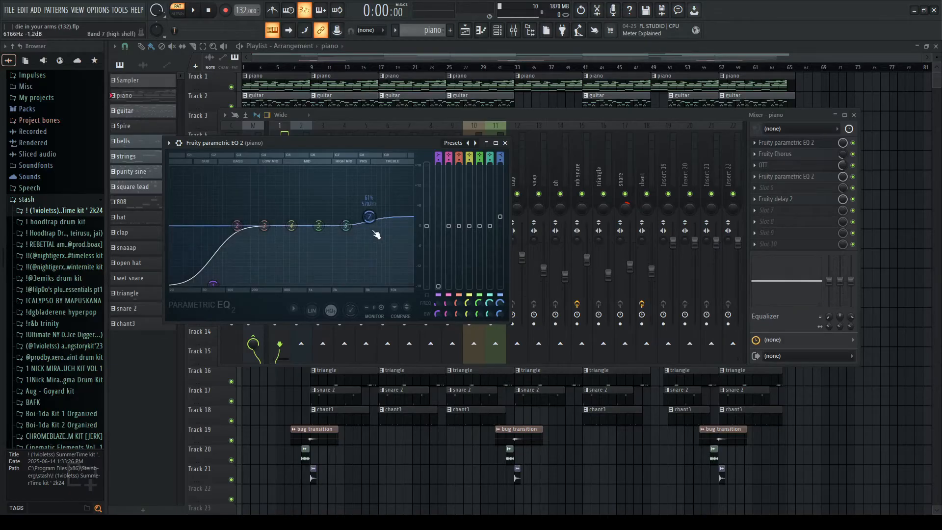
pyautogui.click(506, 142)
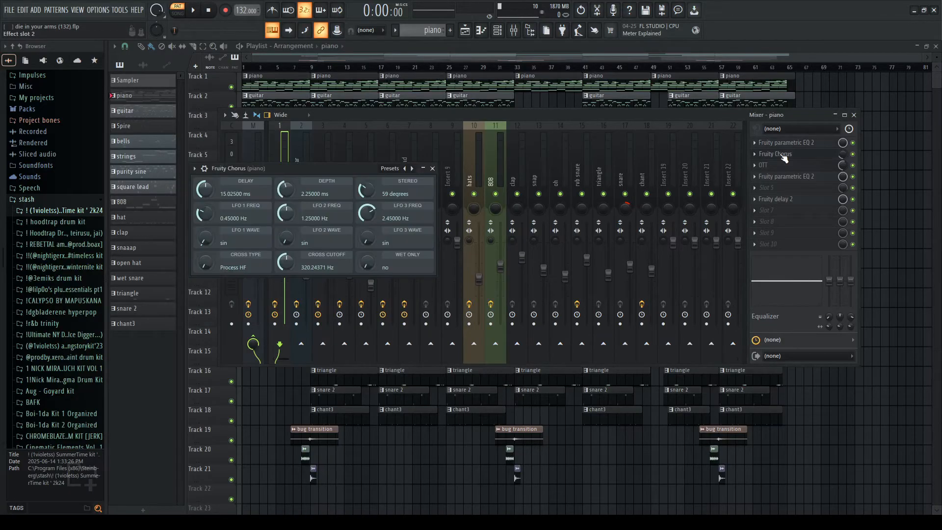
pyautogui.click(781, 154)
pyautogui.click(782, 155)
pyautogui.click(777, 167)
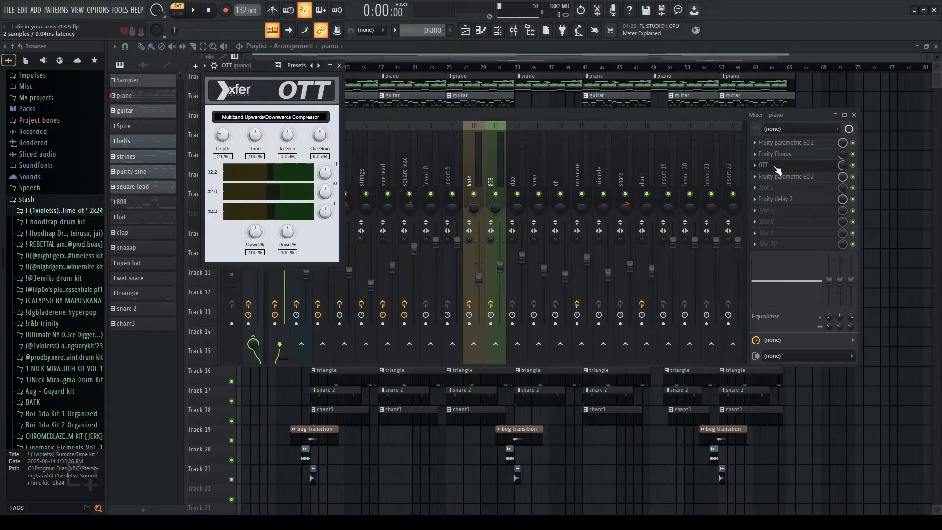
pyautogui.click(777, 167)
pyautogui.click(784, 177)
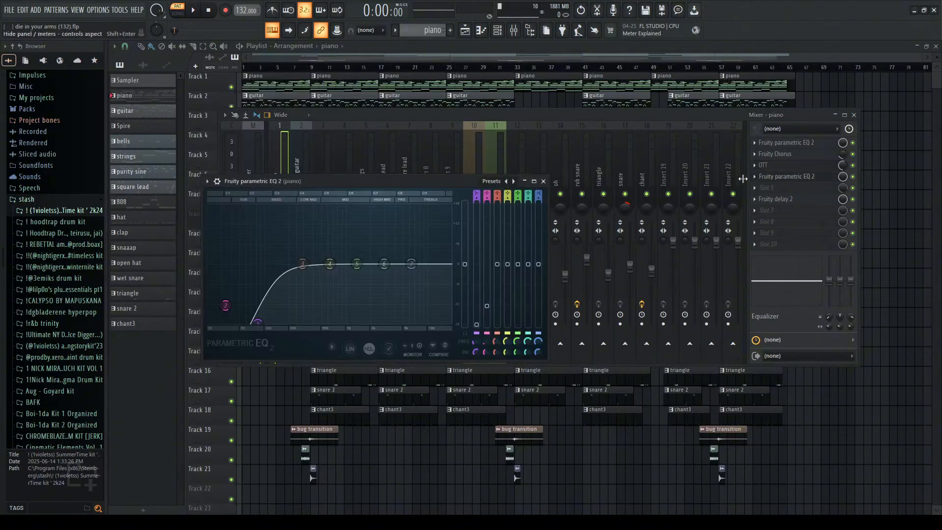
pyautogui.click(543, 181)
pyautogui.click(775, 199)
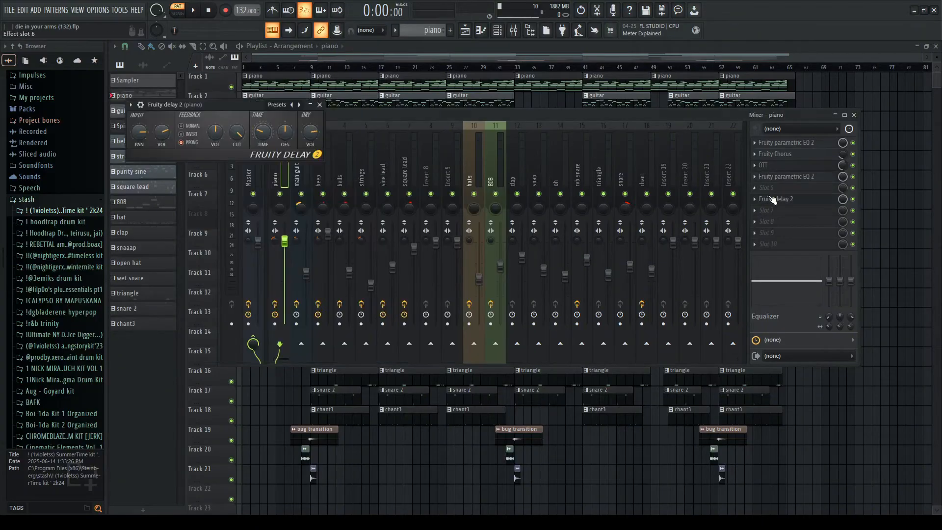
pyautogui.click(324, 104)
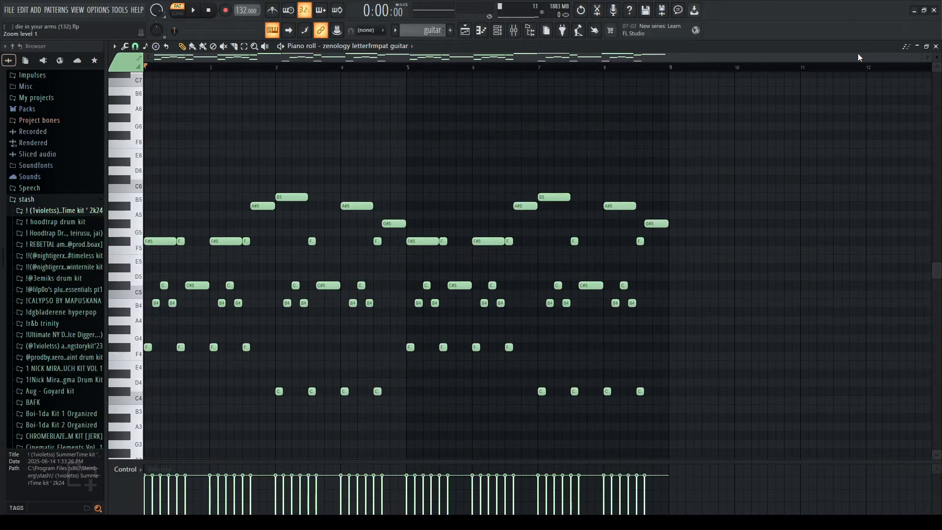
# Highlight all notes of the guitar pattern for review, clear the selection and play the pattern
pyautogui.moveTo(781, 167); pyautogui.dragTo(141, 415)
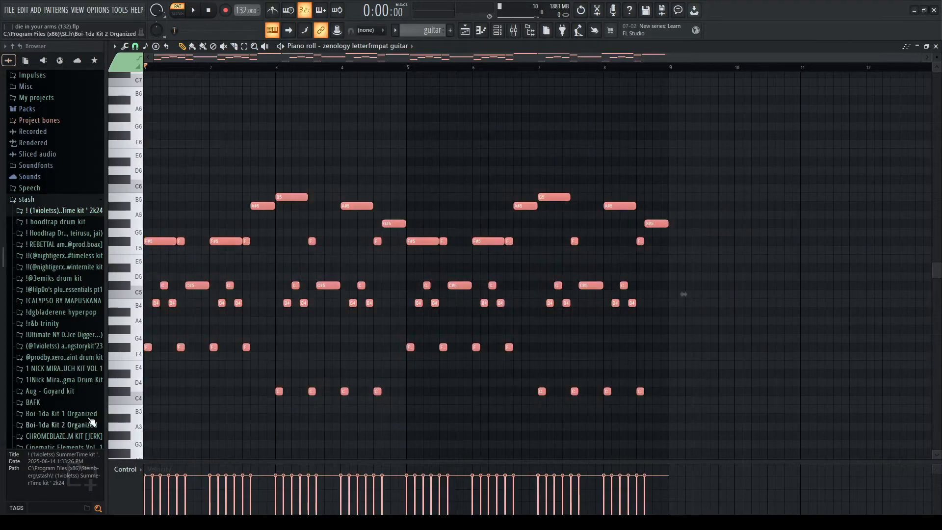
pyautogui.keyDown('ctrl'); pyautogui.click(679, 322); pyautogui.keyUp('ctrl')
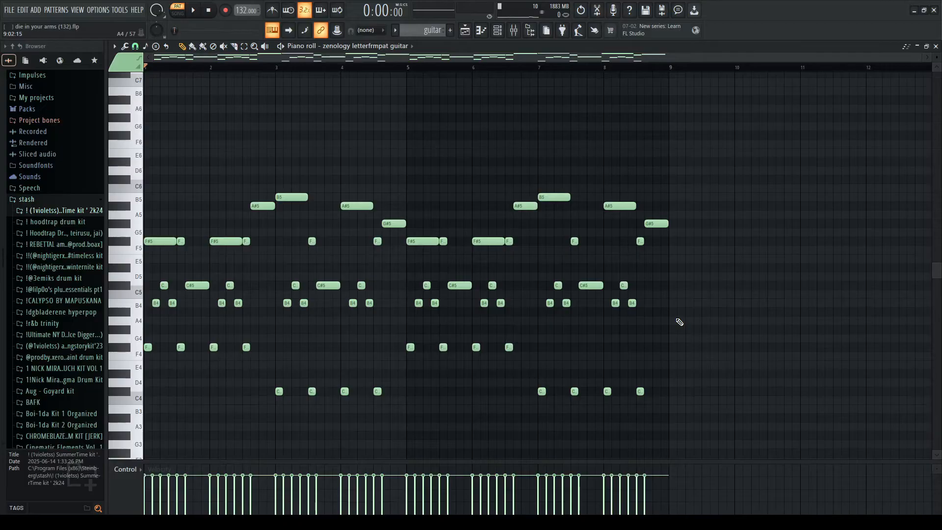
pyautogui.press('space')
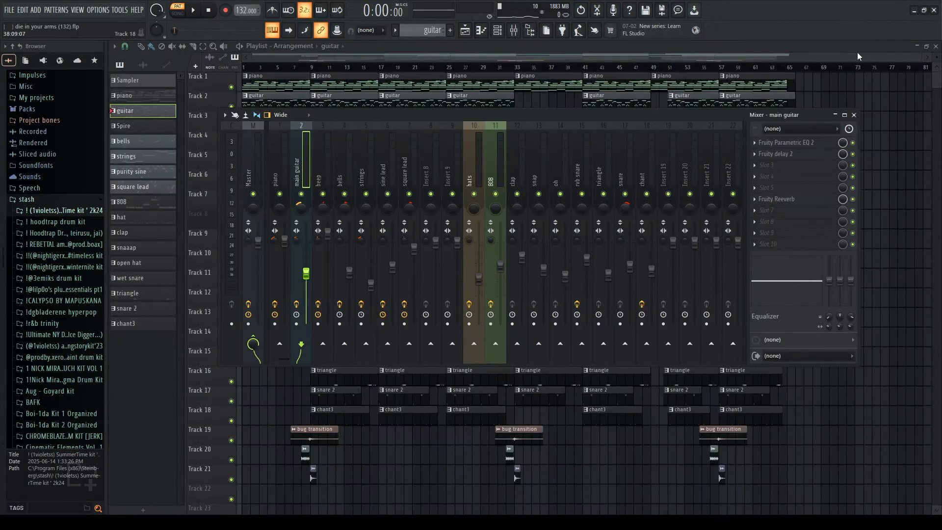
# Examine the main guitar mixer track's Fruity Parametric EQ 2, Fruity Delay 2 and Fruity Reeverb settings
pyautogui.click(785, 142)
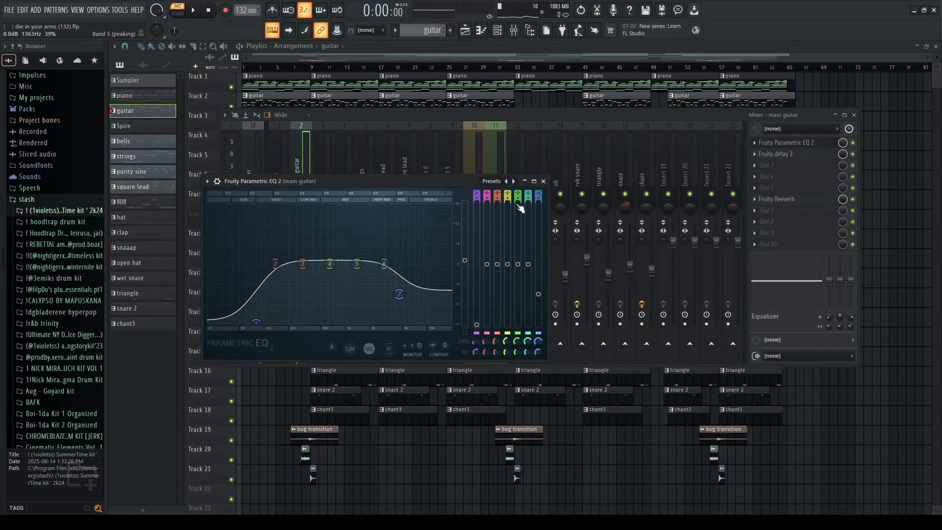
pyautogui.click(543, 181)
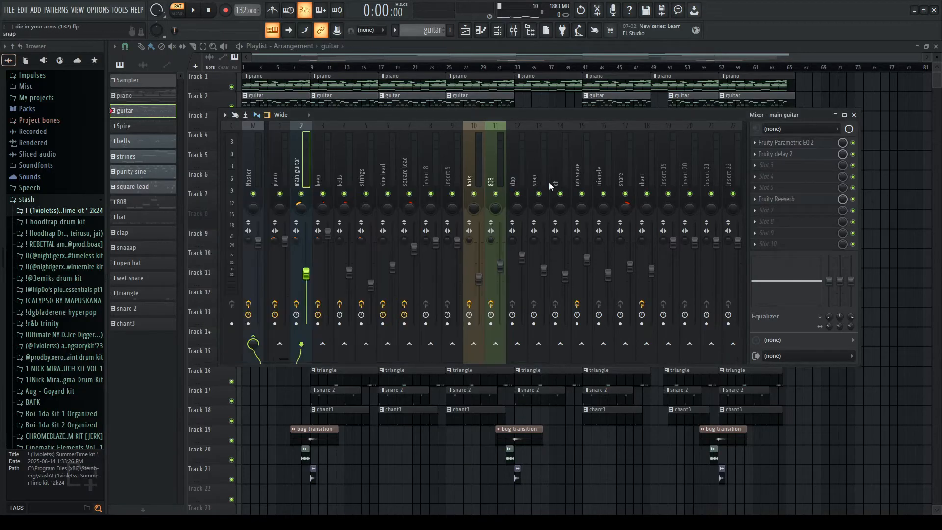
pyautogui.click(780, 154)
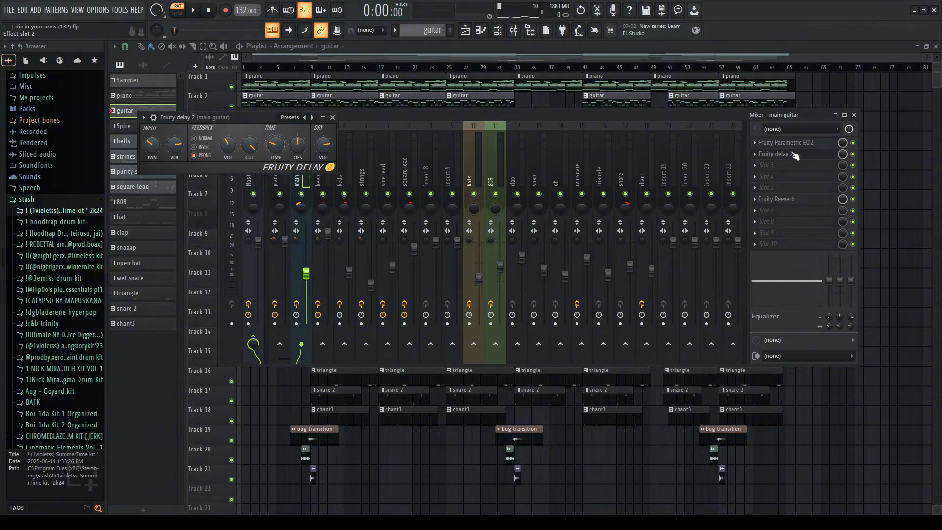
pyautogui.click(323, 118)
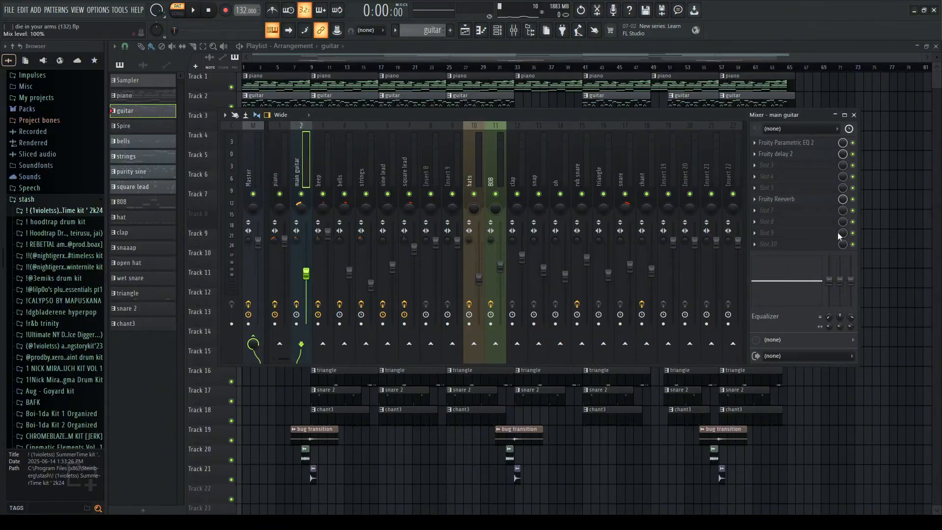
pyautogui.click(776, 199)
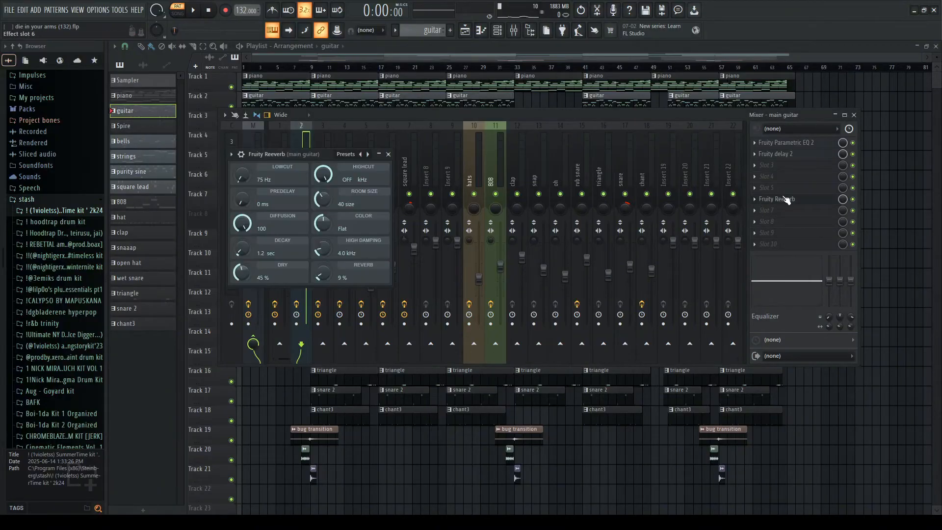
pyautogui.click(388, 154)
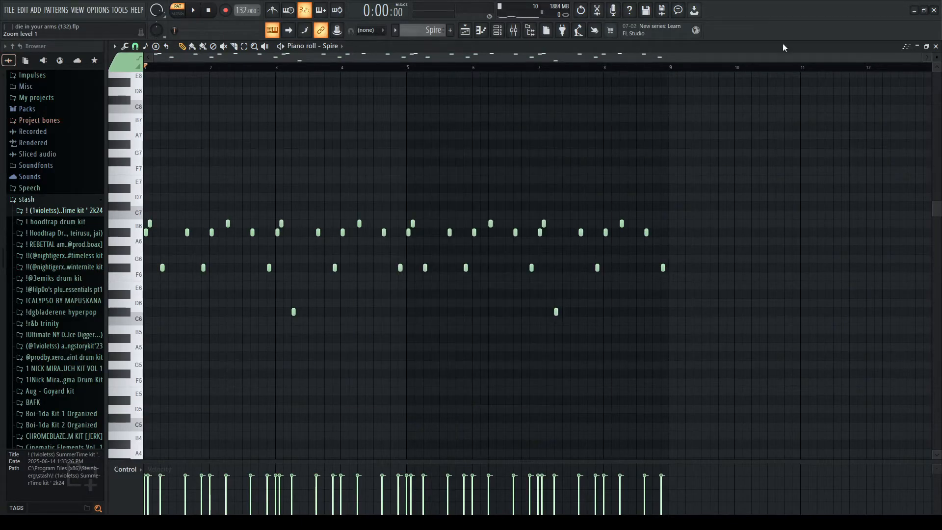
# Check the loaded preset in the Spire channel's preset browser, close the open windows and play the Spire pattern
pyautogui.click(497, 30)
pyautogui.click(346, 282)
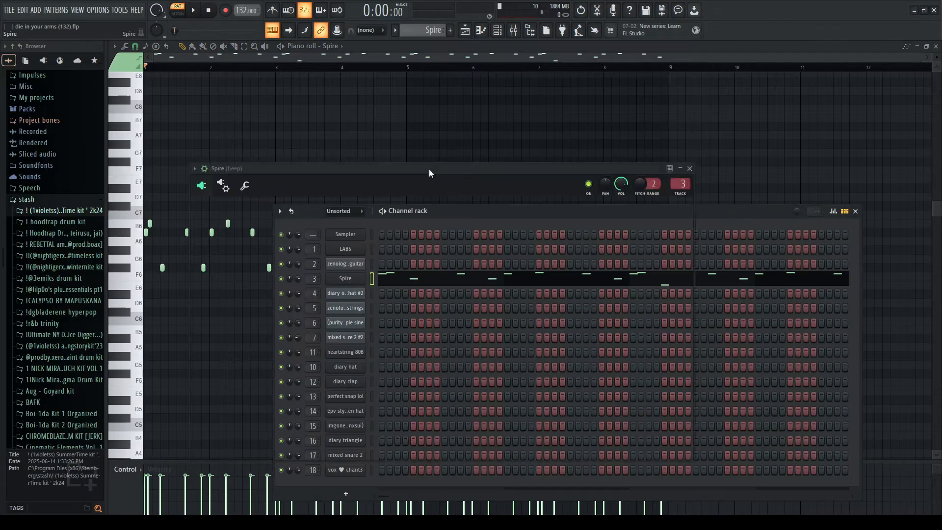
pyautogui.click(301, 214)
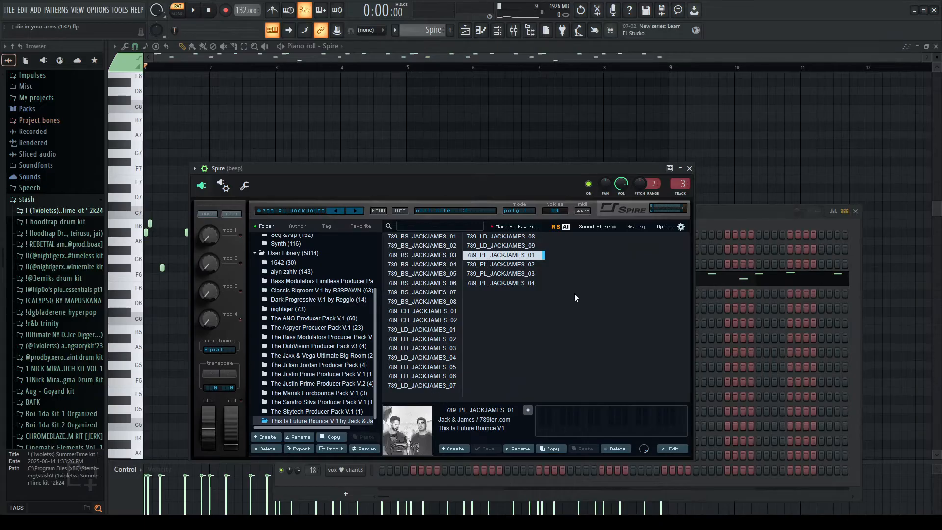
pyautogui.click(689, 169)
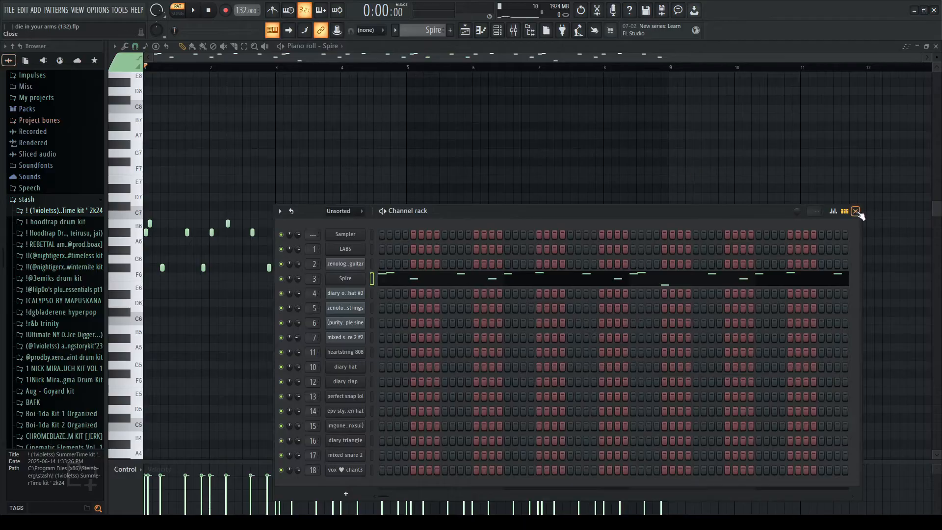
pyautogui.click(856, 211)
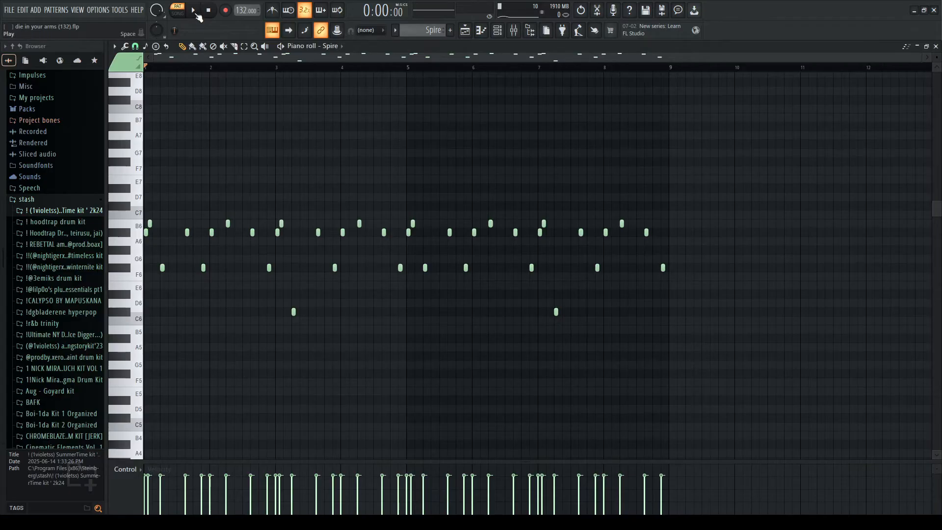
pyautogui.click(196, 14)
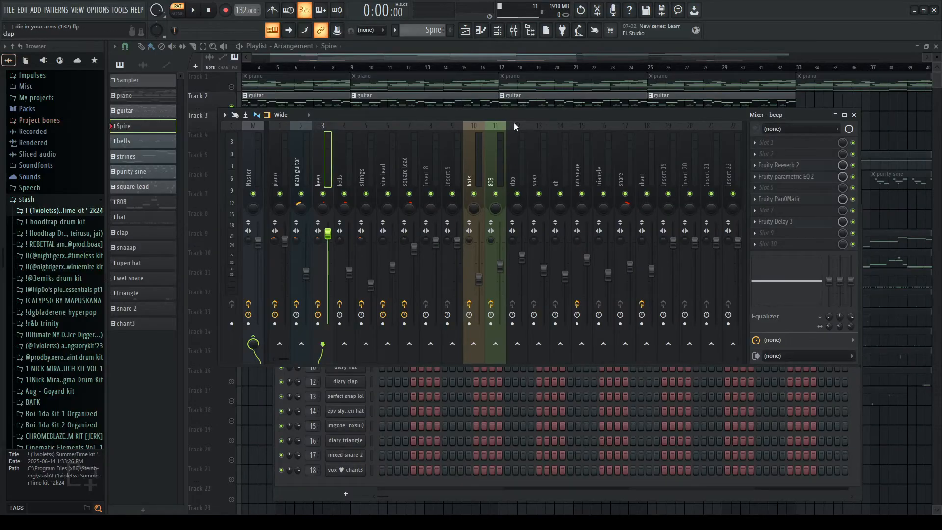
# Examine the beep mixer track's effects: Fruity Reeverb 2, Fruity Parametric EQ 2, Fruity PanOMatic and Fruity Delay 3
pyautogui.moveTo(514, 121); pyautogui.dragTo(535, 108)
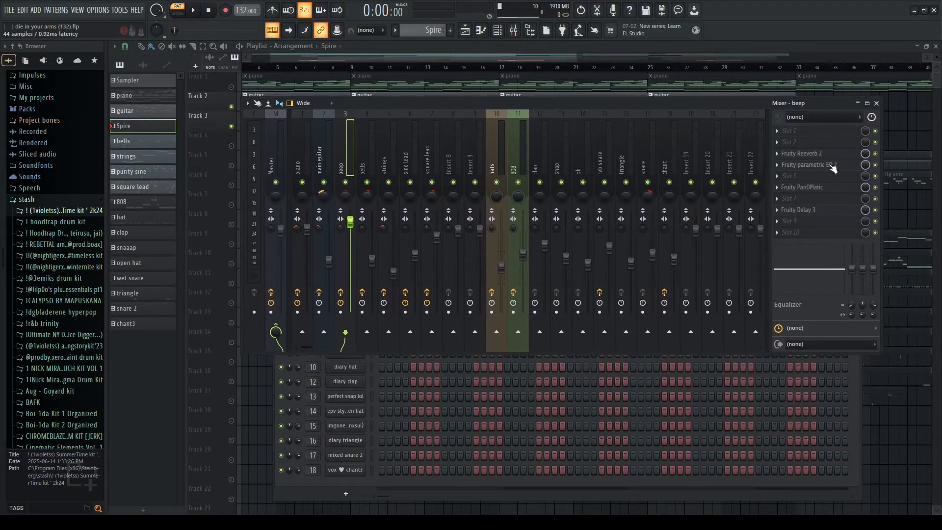
pyautogui.click(808, 154)
pyautogui.click(796, 165)
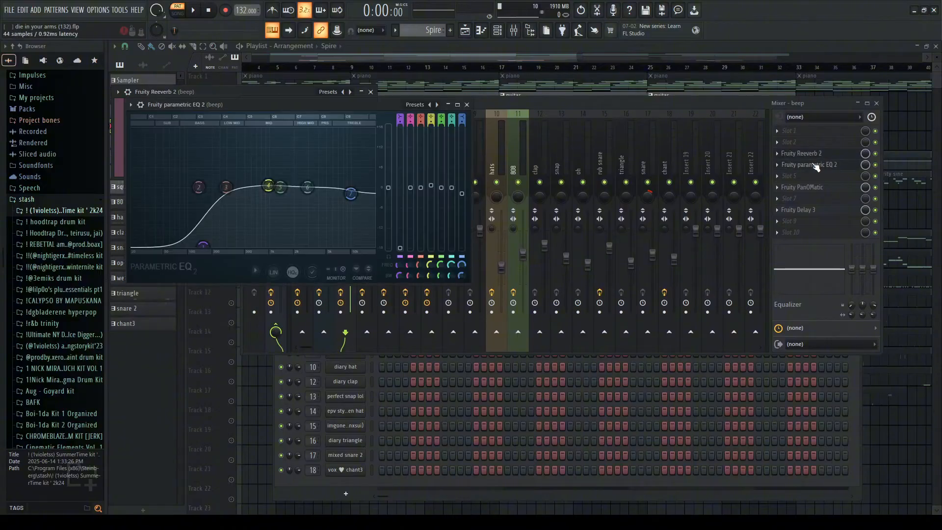
pyautogui.click(825, 190)
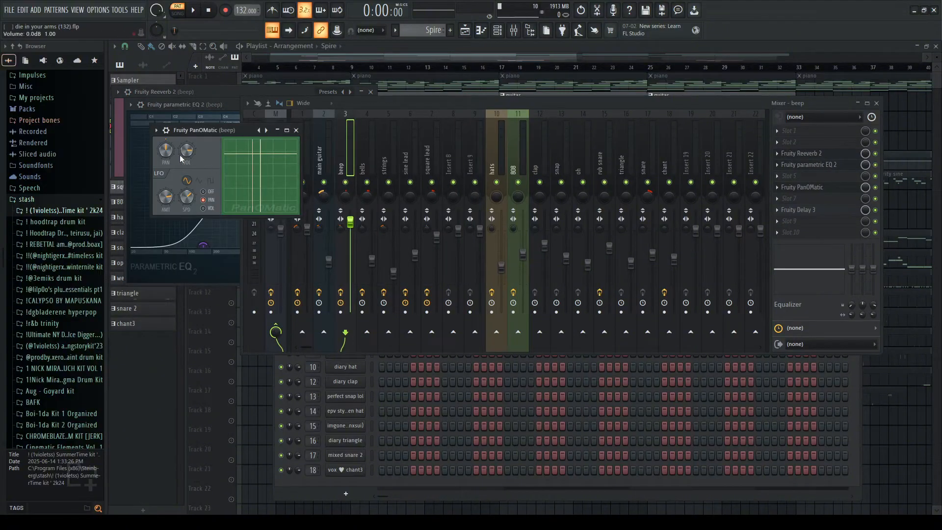
pyautogui.click(296, 130)
pyautogui.click(802, 212)
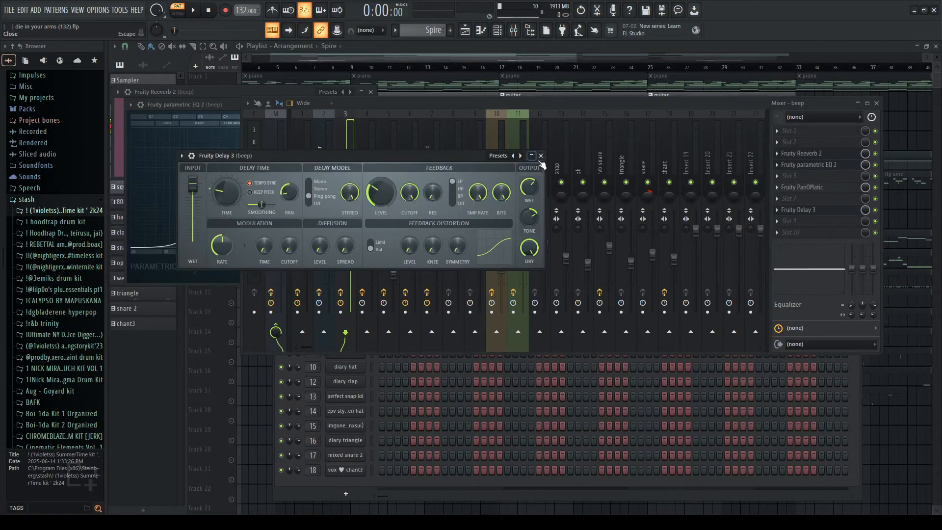
pyautogui.click(540, 157)
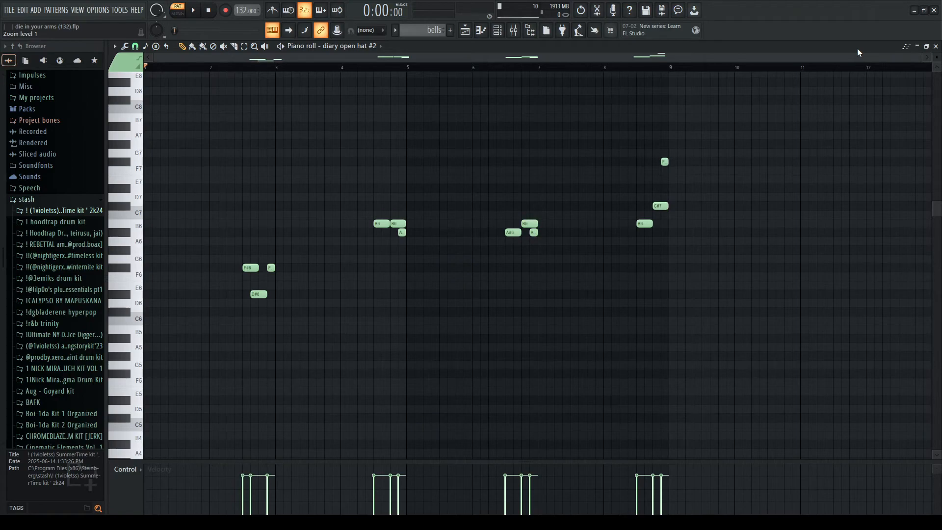
# Play the bells pattern in the piano roll
pyautogui.press('space')
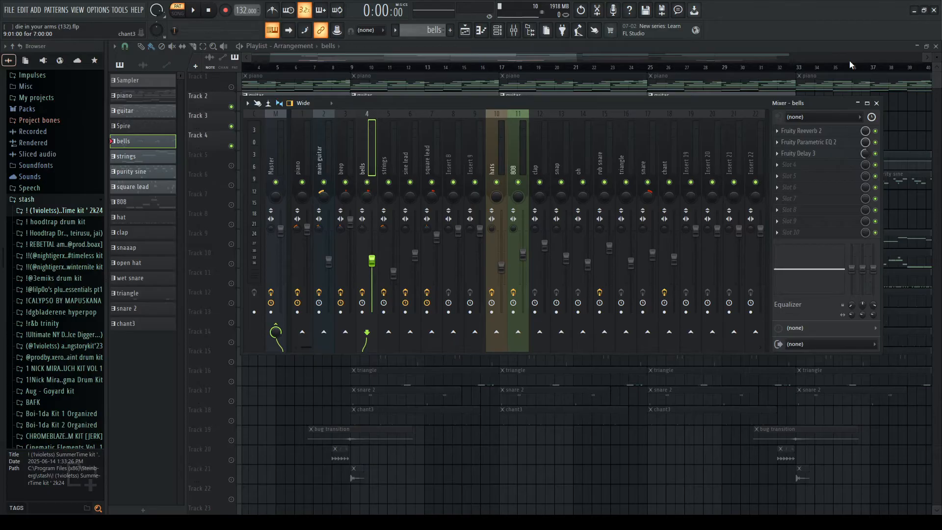
# Examine the bells mixer track's Fruity Reeverb 2 and Fruity Parametric EQ 2 settings
pyautogui.click(818, 133)
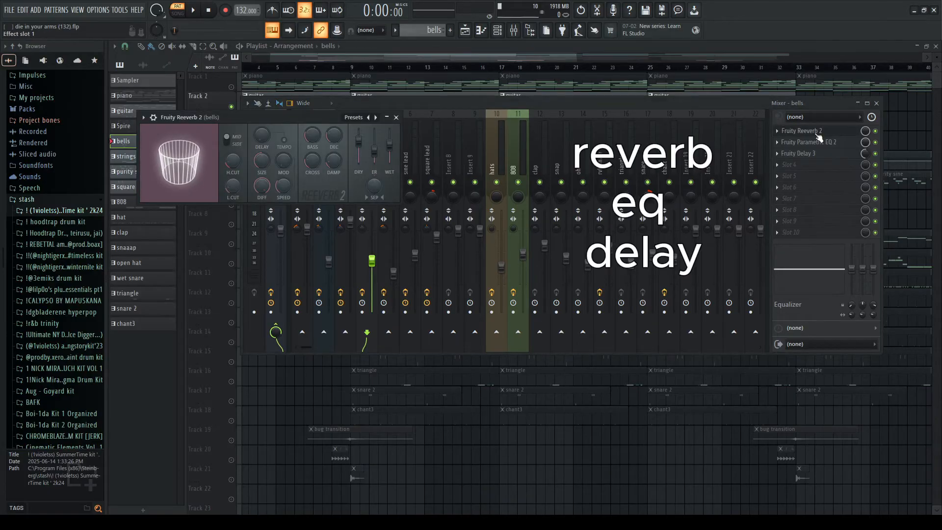
pyautogui.click(817, 141)
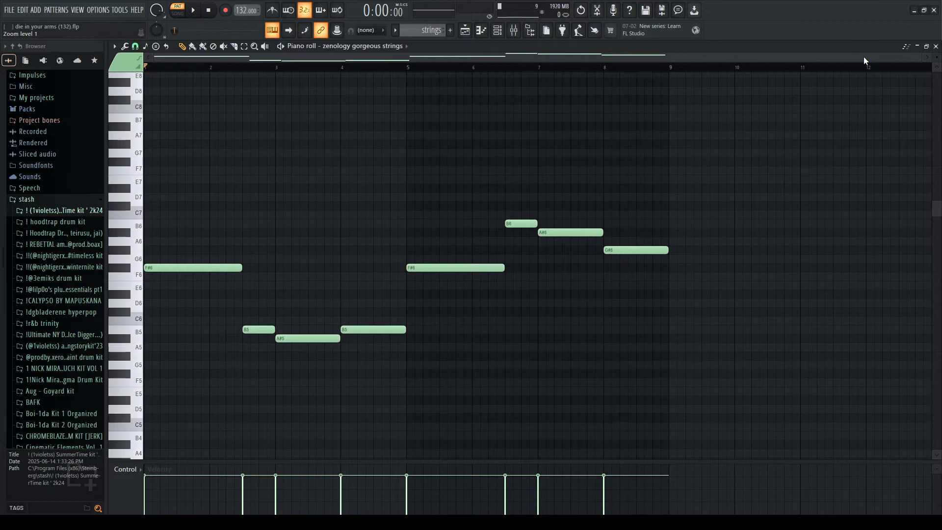
# Play the strings pattern and examine the strings mixer track's Fruity Parametric EQ 2 after closing the Zenology and channel rack windows
pyautogui.press('space')
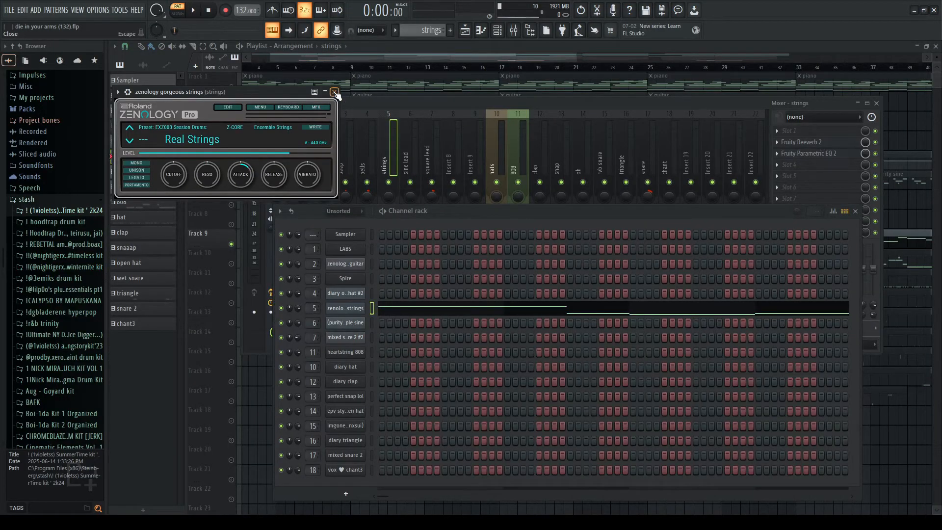
pyautogui.click(334, 93)
pyautogui.click(855, 211)
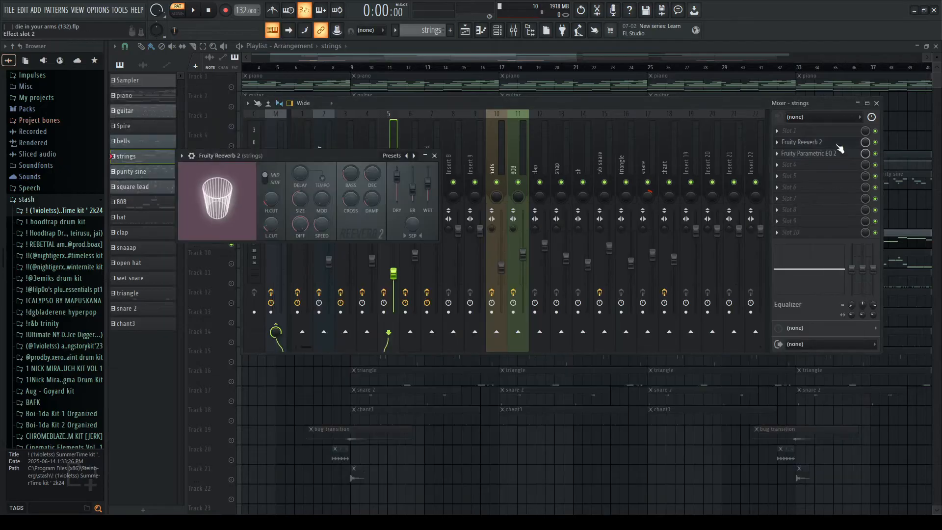
pyautogui.click(834, 153)
pyautogui.click(834, 154)
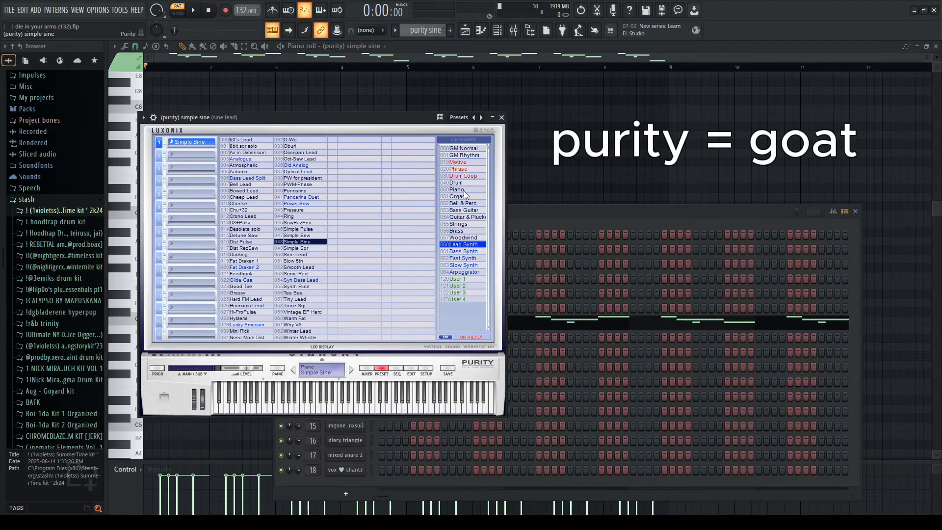
# Close the Purity instrument and channel rack windows, and play the purity sine pattern in the piano roll
pyautogui.click(501, 117)
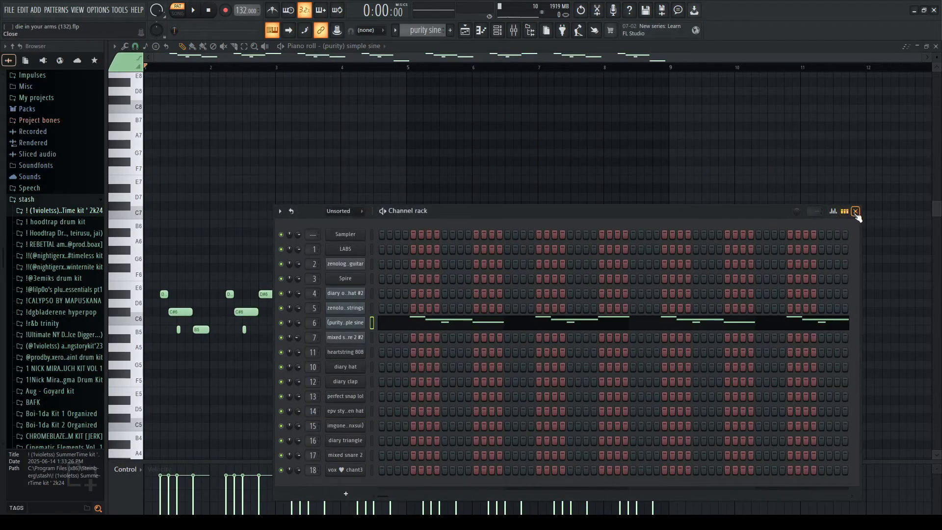
pyautogui.click(856, 212)
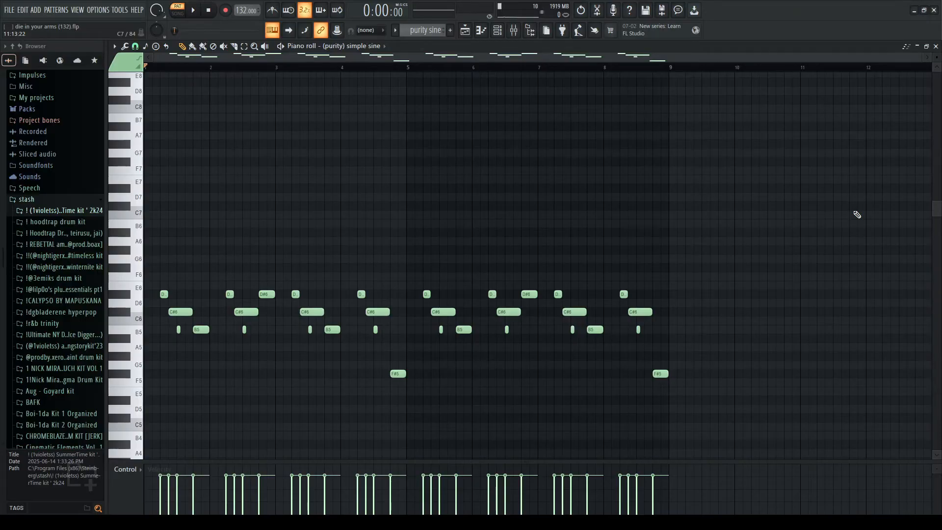
pyautogui.press('space')
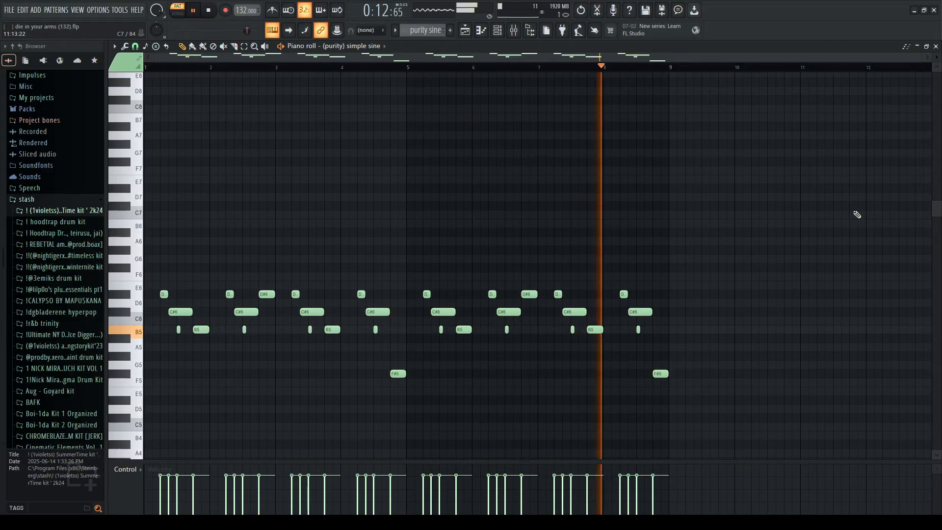
pyautogui.press('space')
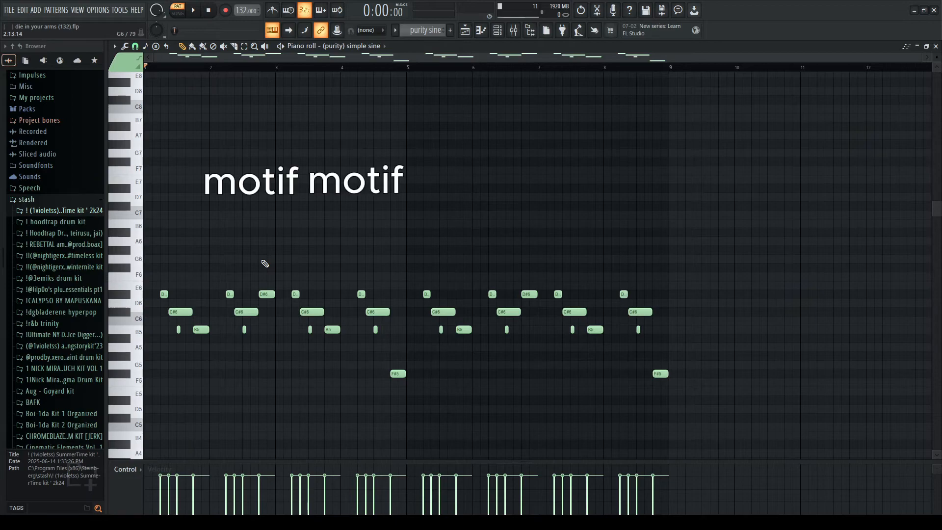
# Examine the purity sine motif by selecting its repeated D#6, C#6 and B5 notes and the bar 4 F#5 note
pyautogui.scroll(2, 235, 365)
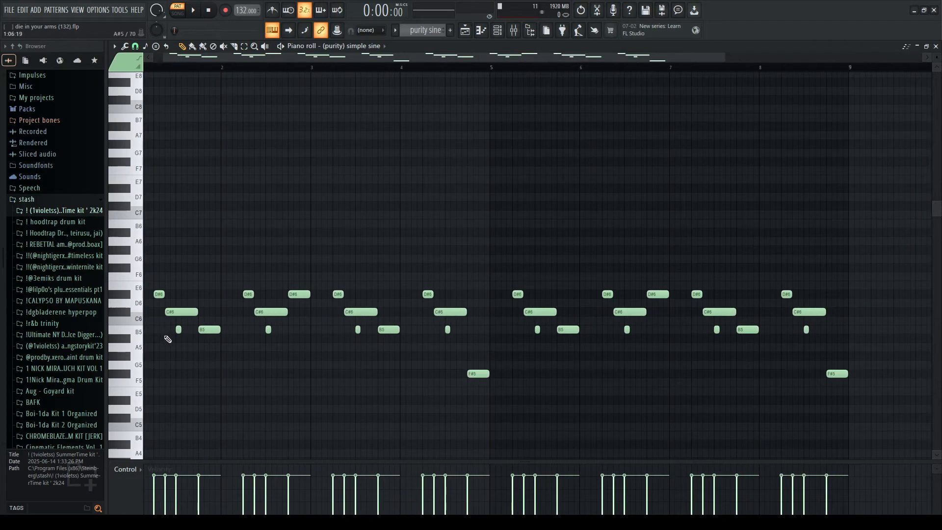
pyautogui.moveTo(162, 279)
pyautogui.mouseDown()
pyautogui.moveTo(222, 352)
pyautogui.moveTo(157, 289)
pyautogui.mouseUp()
pyautogui.keyDown('ctrl'); pyautogui.click(226, 368); pyautogui.keyUp('ctrl')
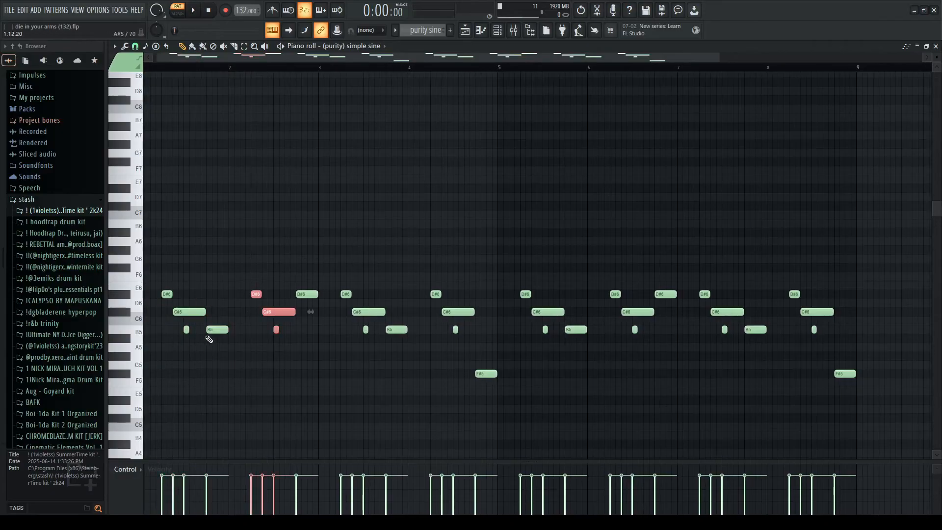
pyautogui.moveTo(205, 335); pyautogui.dragTo(157, 270)
pyautogui.moveTo(218, 300); pyautogui.dragTo(204, 349)
pyautogui.keyDown('ctrl'); pyautogui.keyDown('shift'); pyautogui.click(310, 294); pyautogui.keyUp('shift'); pyautogui.keyUp('ctrl')
pyautogui.keyDown('ctrl'); pyautogui.click(320, 382); pyautogui.keyUp('ctrl')
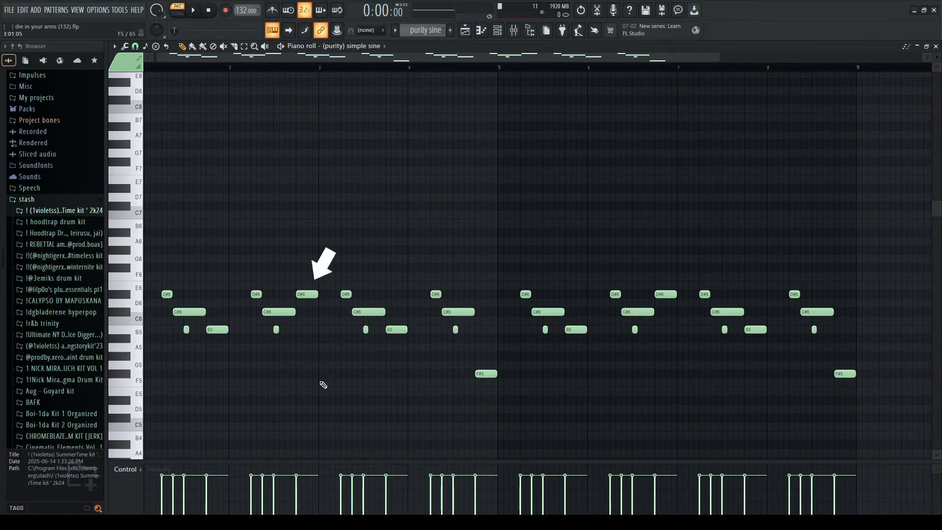
pyautogui.click(487, 374)
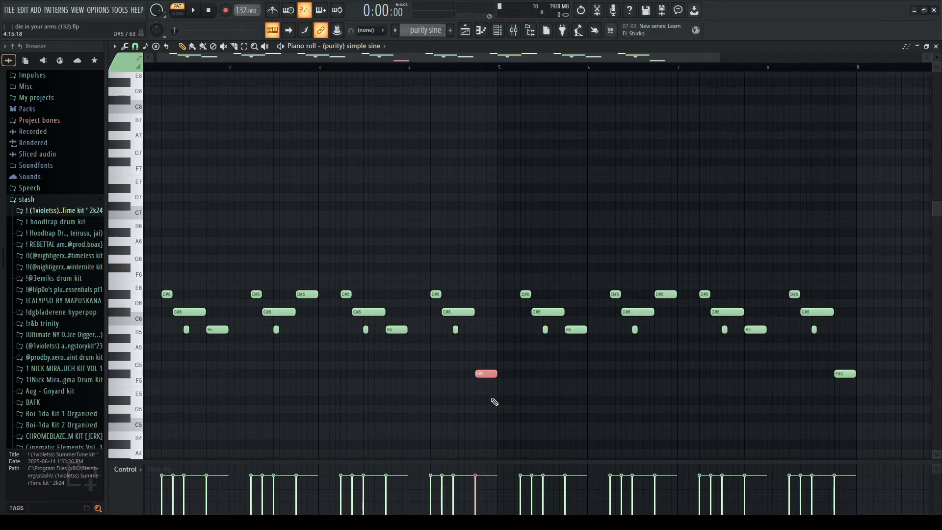
pyautogui.keyDown('ctrl'); pyautogui.click(235, 380); pyautogui.keyUp('ctrl')
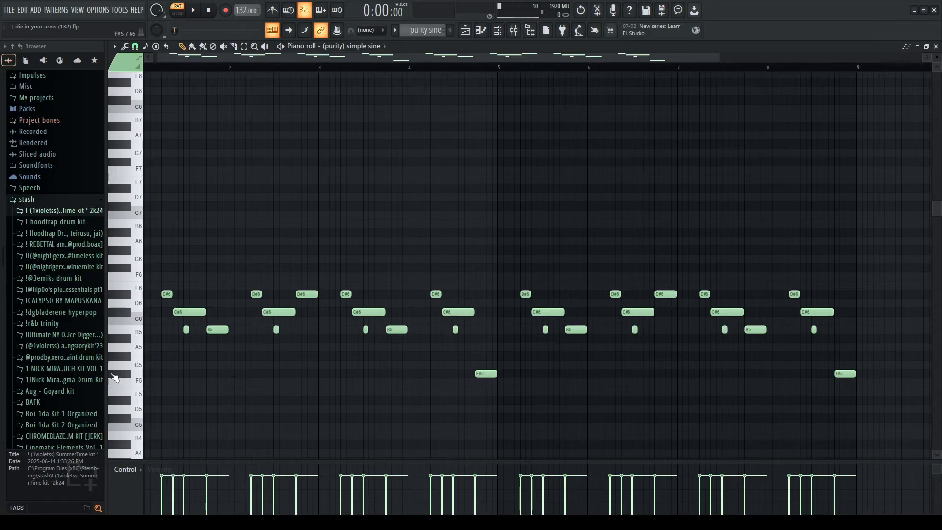
# Inspect up close how the short B5 notes overlap the C#6 notes in the purity sine melody's first bars
pyautogui.scroll(5, 157, 358)
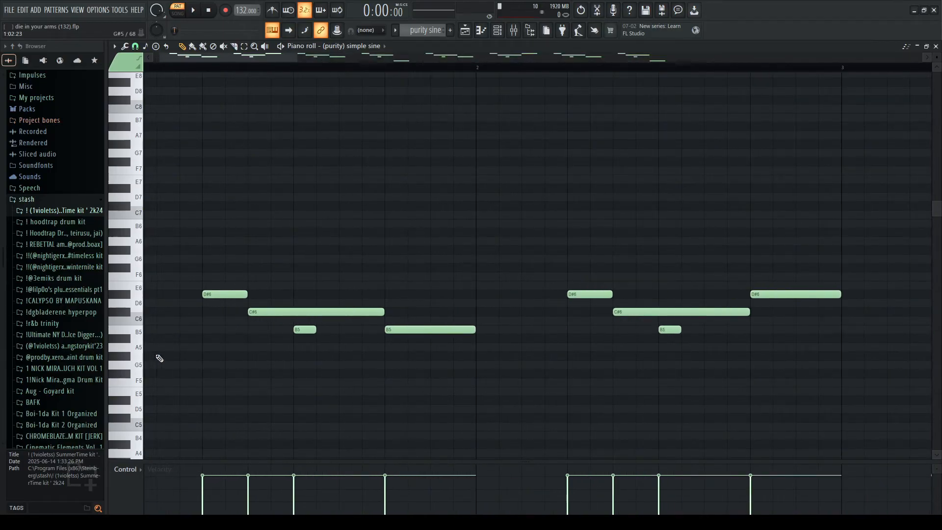
pyautogui.rightClick(857, 57)
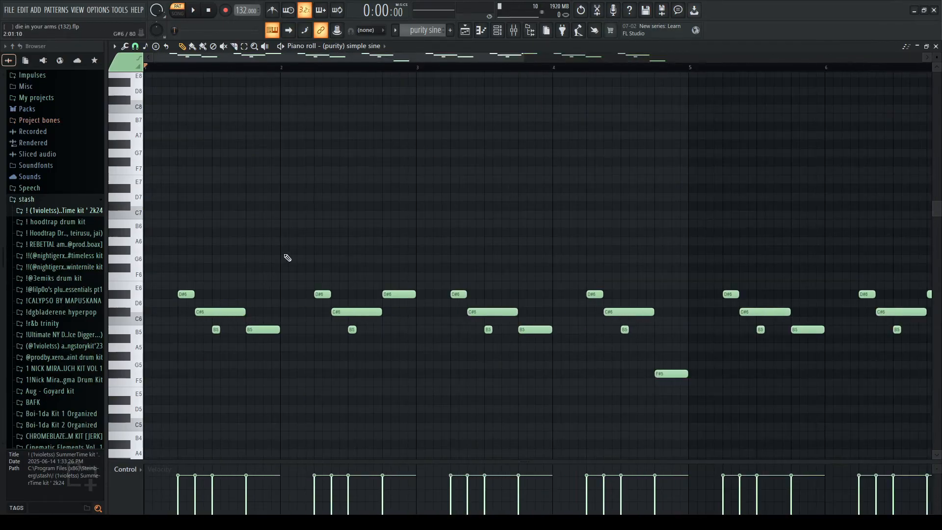
pyautogui.scroll(1, 230, 295)
pyautogui.scroll(-1, 207, 312)
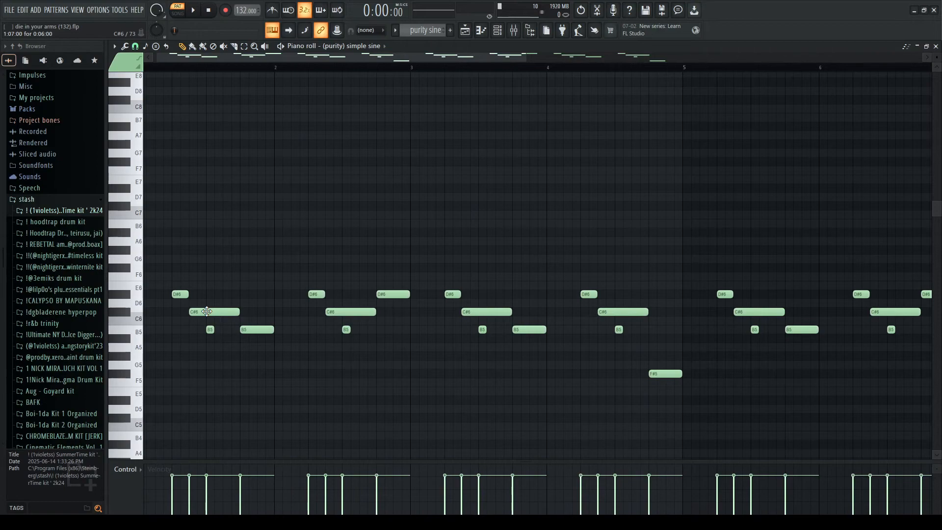
pyautogui.scroll(2, 220, 315)
pyautogui.keyDown('ctrl'); pyautogui.click(206, 329); pyautogui.keyUp('ctrl')
pyautogui.scroll(-4, 280, 352)
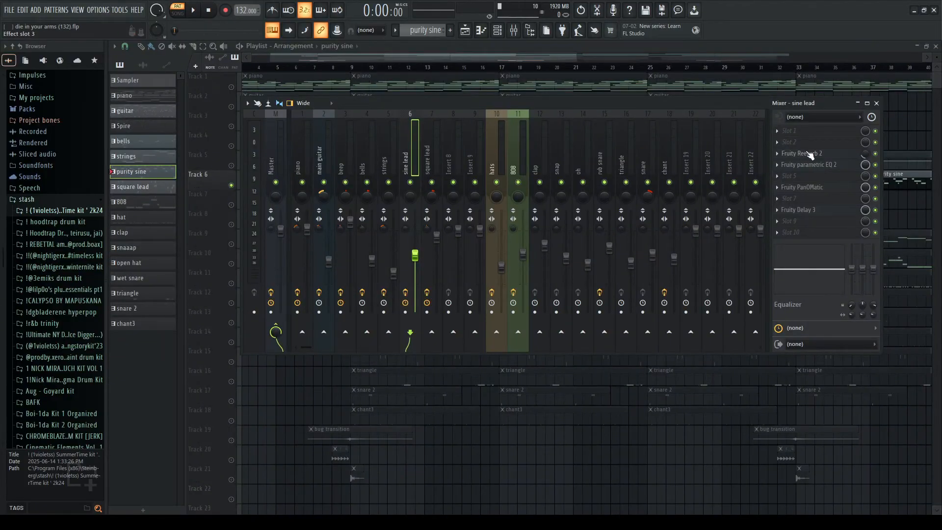
# Examine the sine lead mixer track's effects: Fruity Reeverb 2, Fruity Parametric EQ 2, Fruity PanOMatic and Fruity Delay 3
pyautogui.click(809, 154)
pyautogui.click(809, 154)
pyautogui.click(812, 169)
pyautogui.click(812, 169)
pyautogui.click(810, 188)
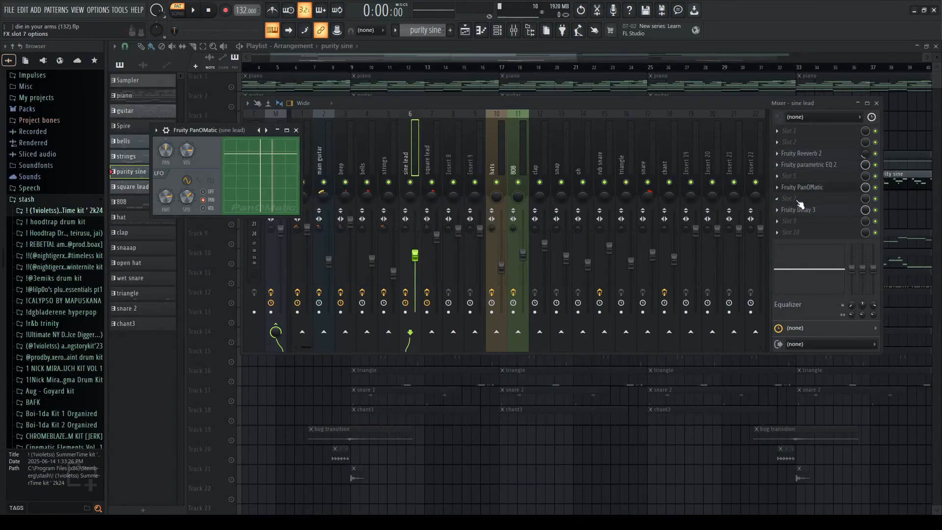
pyautogui.click(805, 209)
pyautogui.click(541, 155)
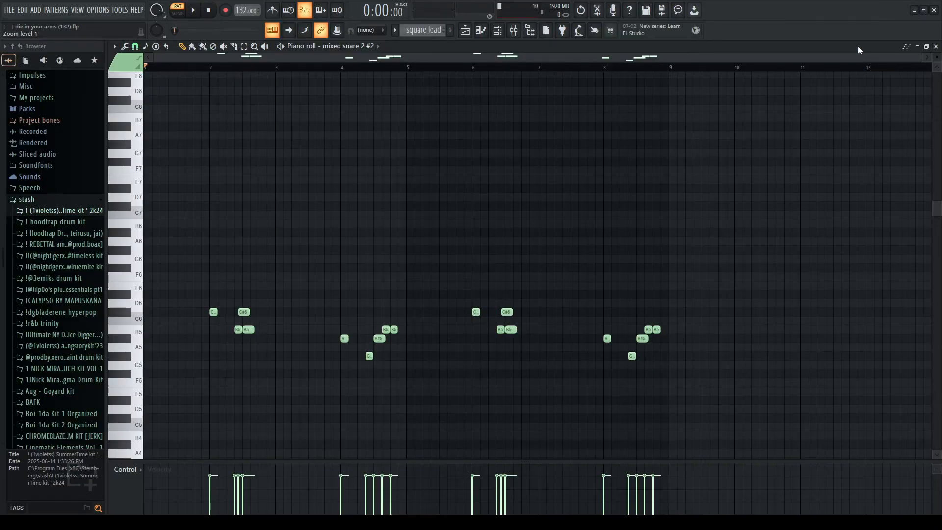
# Play the square lead pattern on its own, and switch to song mode to play it within the arrangement
pyautogui.press('space')
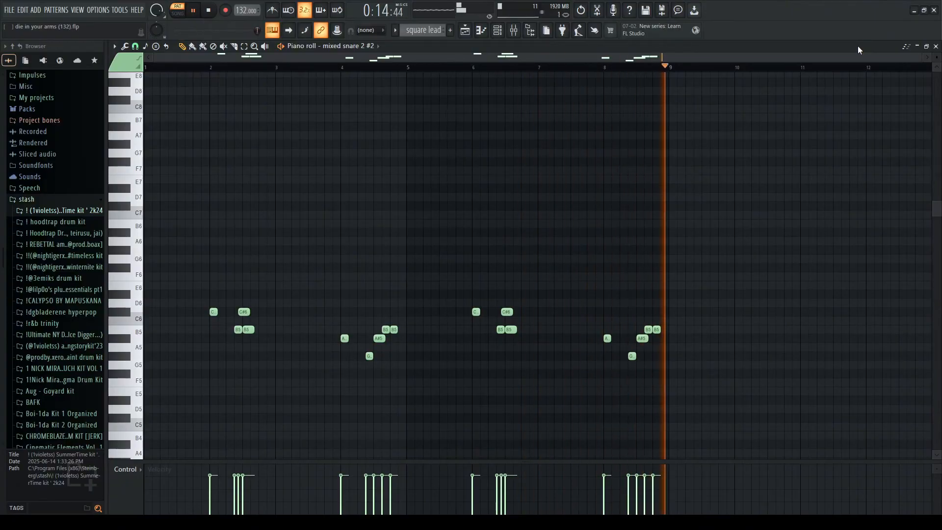
pyautogui.press('l')
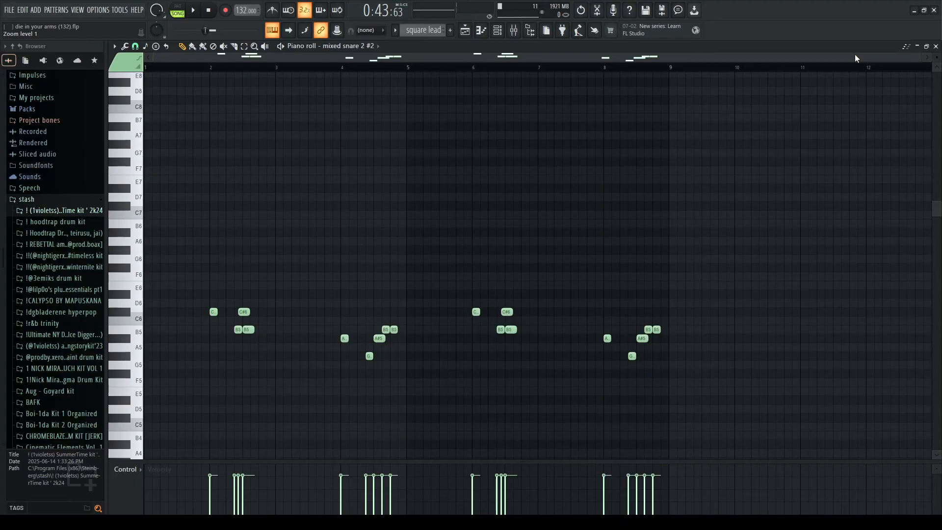
pyautogui.press('space')
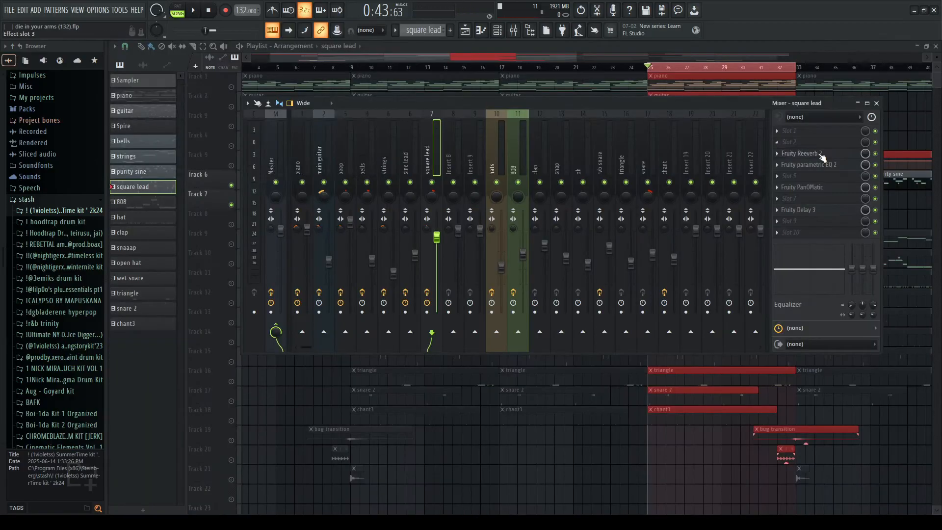
# Examine the square lead mixer track's effects: Fruity Reeverb 2, Fruity Parametric EQ 2, Fruity PanOMatic and Fruity Delay 3
pyautogui.click(819, 154)
pyautogui.click(821, 154)
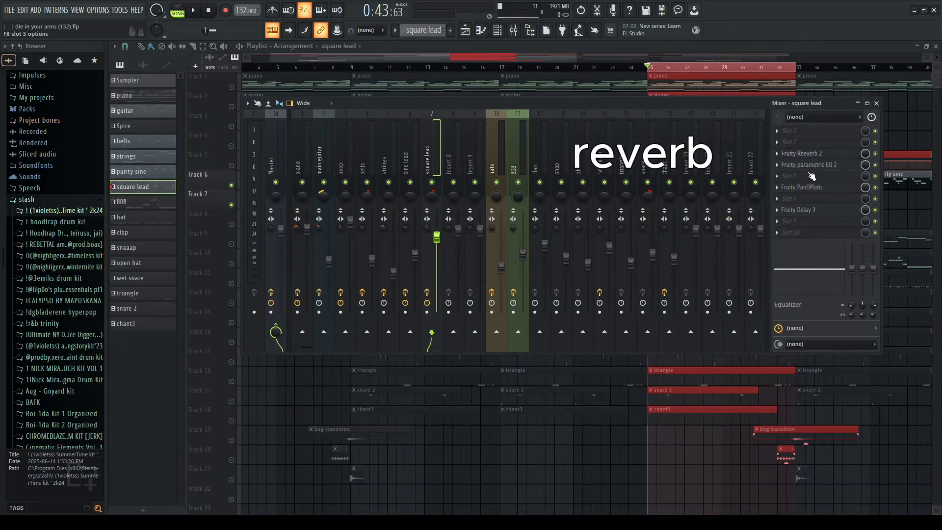
pyautogui.click(810, 165)
pyautogui.click(804, 187)
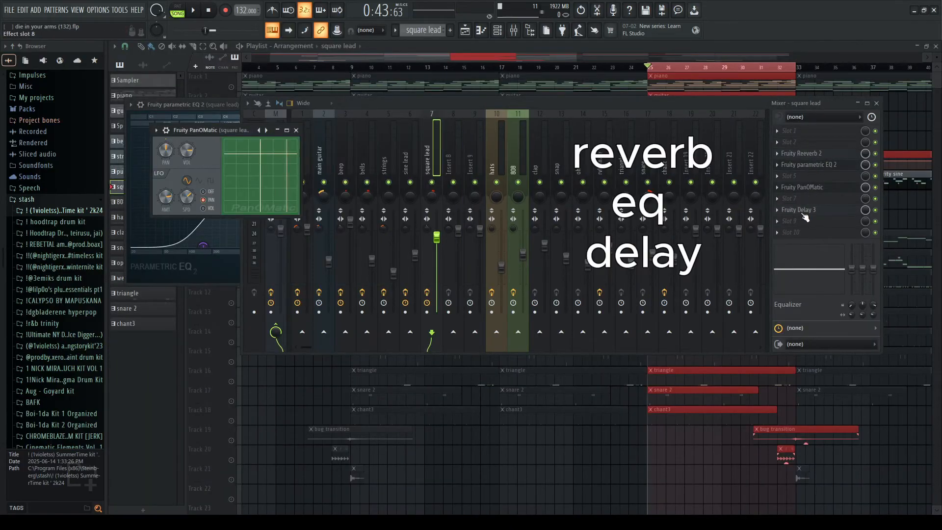
pyautogui.click(808, 211)
pyautogui.click(808, 211)
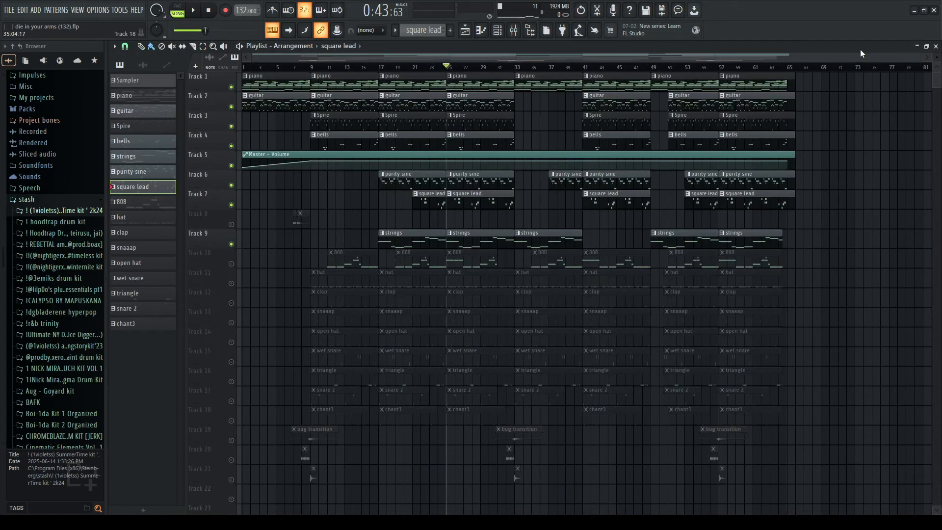
# Play the melody arrangement from bar 25 with the drum tracks muted
pyautogui.press('space')
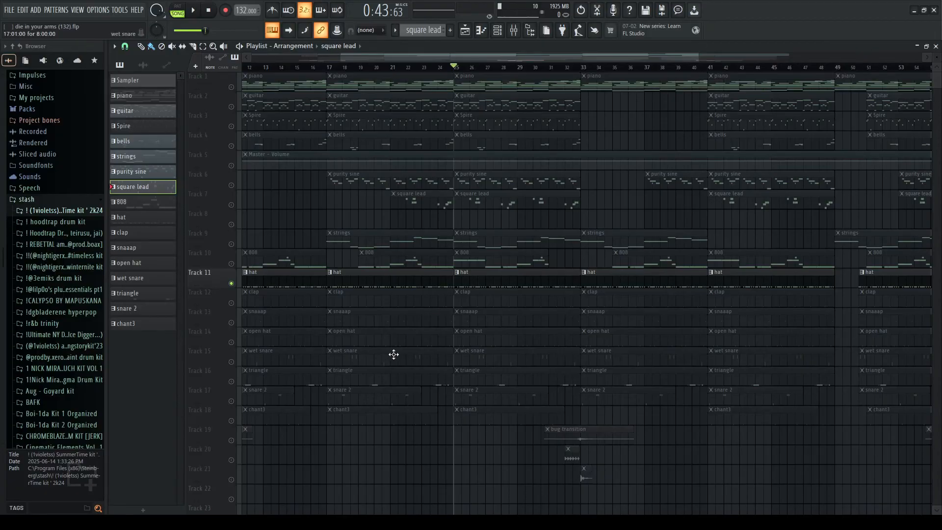
# Unmute the clap track, glance at the hat pattern's notes, and play the hats and claps together from bar 25
pyautogui.click(231, 303)
pyautogui.scroll(3, 480, 333)
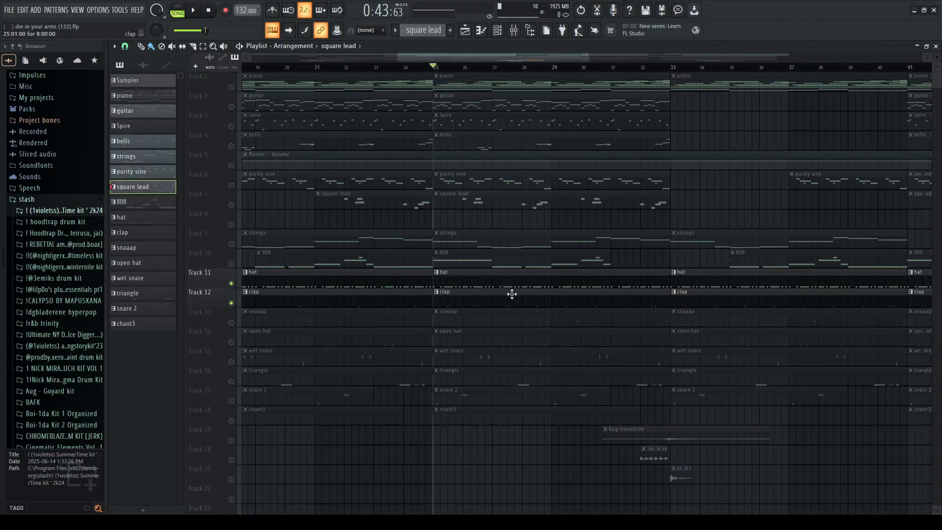
pyautogui.doubleClick(518, 274)
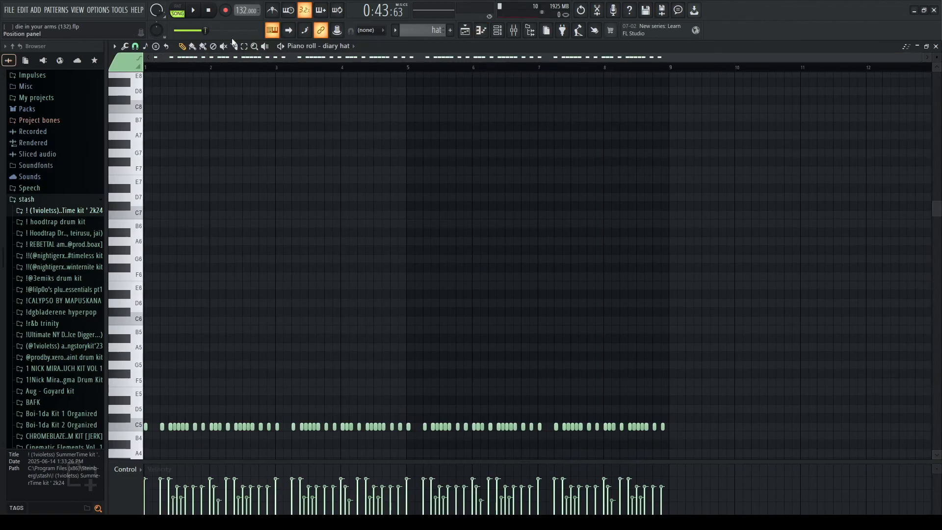
pyautogui.click(935, 46)
pyautogui.press('space')
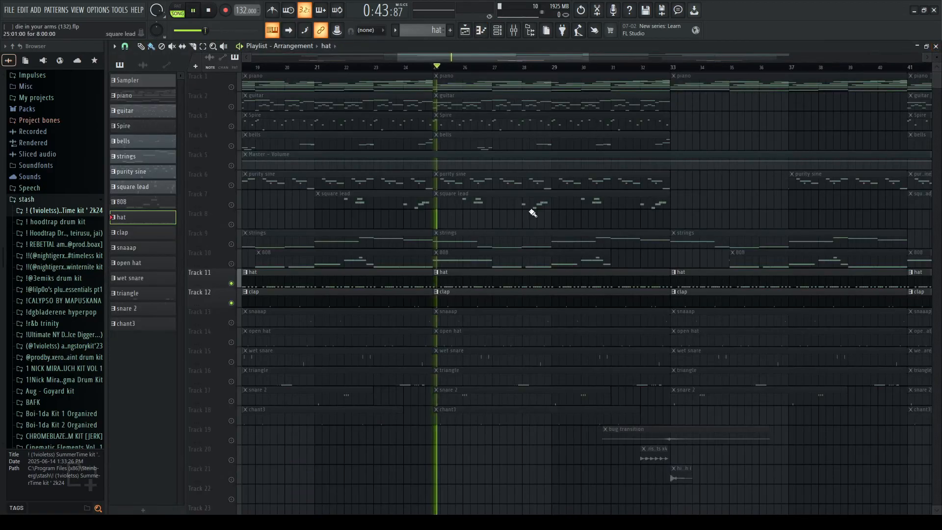
# Examine the hat pattern's notes and velocities in the piano roll during playback, and return to the playlist
pyautogui.doubleClick(473, 284)
pyautogui.moveTo(533, 59); pyautogui.dragTo(317, 67)
pyautogui.scroll(-3, 284, 189)
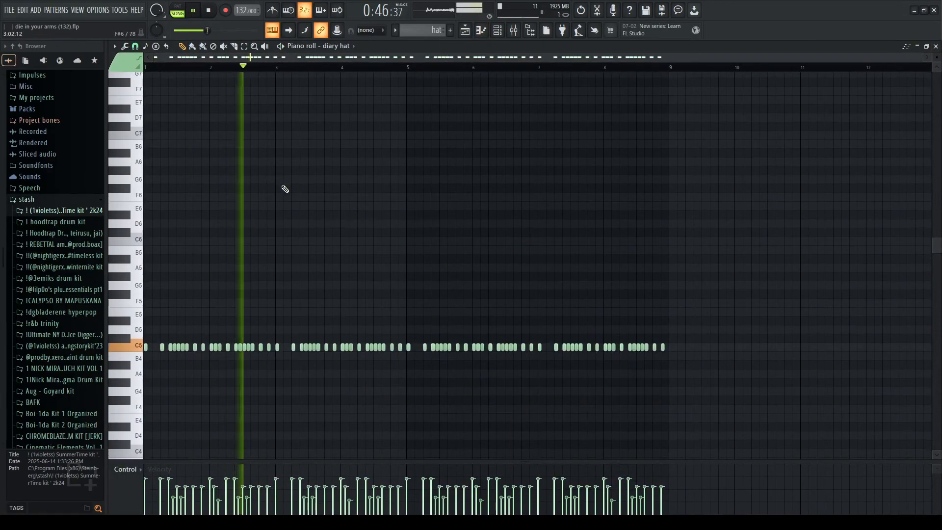
pyautogui.click(936, 46)
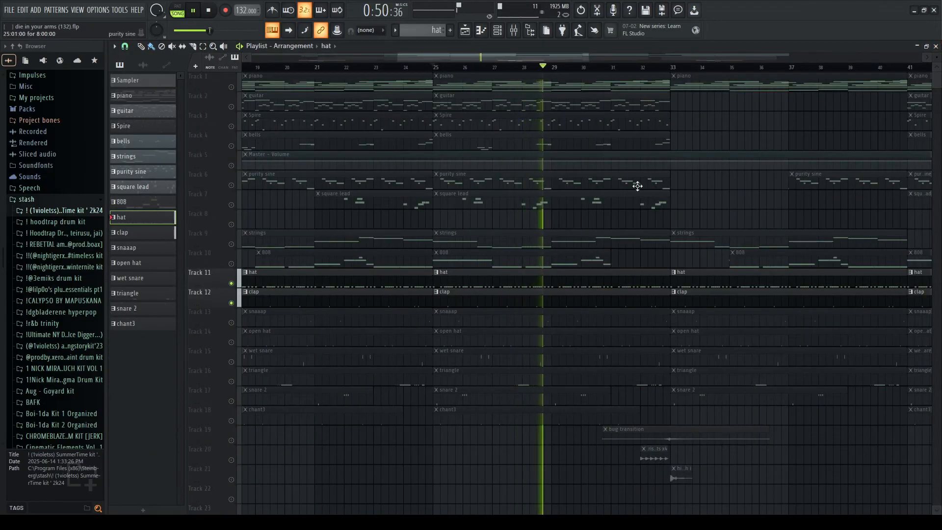
# Open the clap pattern in the piano roll and display the diary clap channel's notes
pyautogui.doubleClick(628, 304)
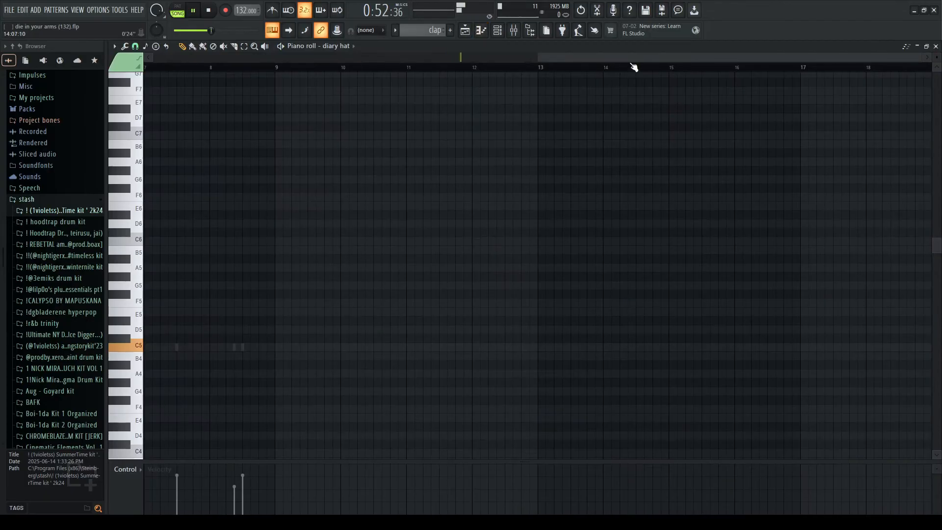
pyautogui.click(343, 46)
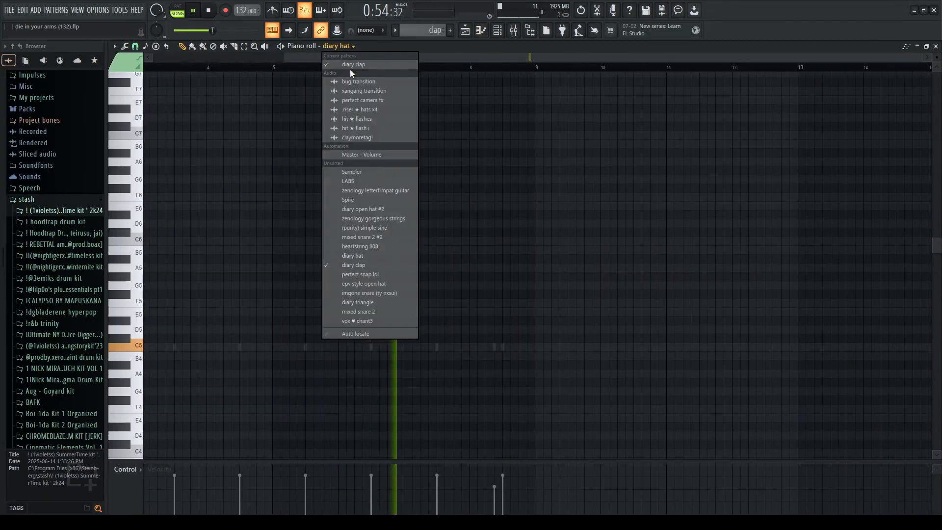
pyautogui.click(350, 69)
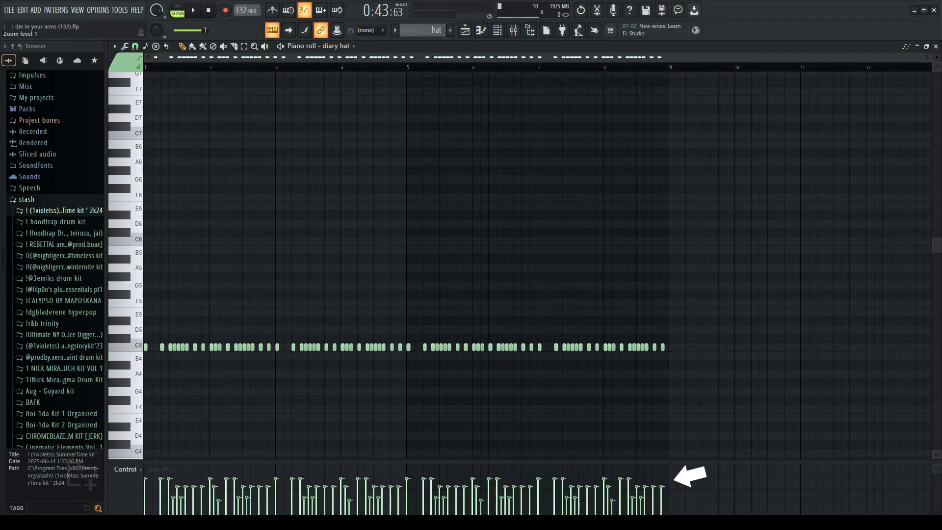
# Open the mixer and inspect the Fruity Delay 3 effects on the hats track
pyautogui.click(497, 31)
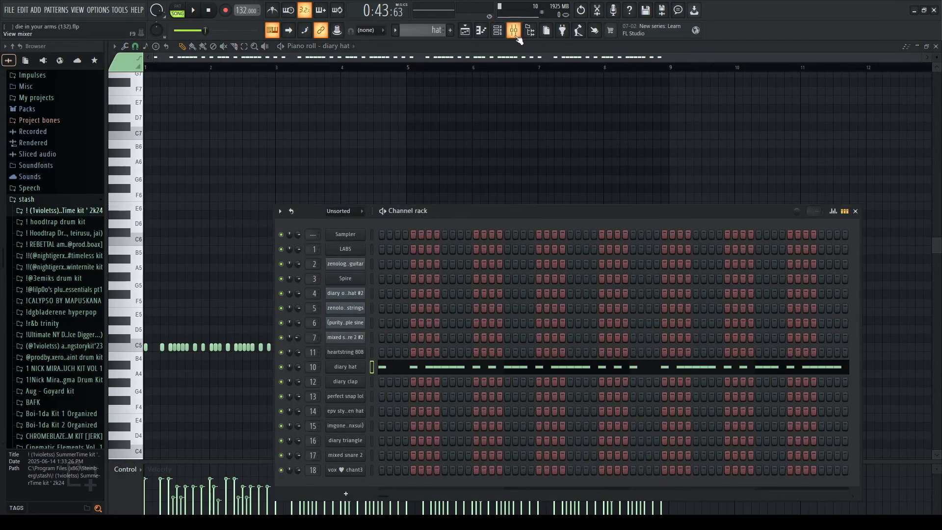
pyautogui.click(513, 30)
pyautogui.click(501, 152)
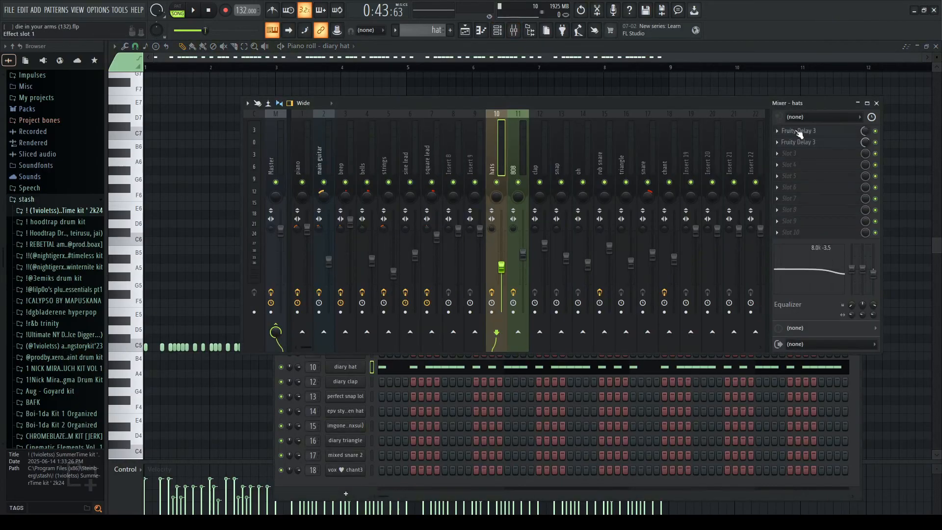
pyautogui.click(798, 131)
pyautogui.click(798, 131)
pyautogui.click(799, 132)
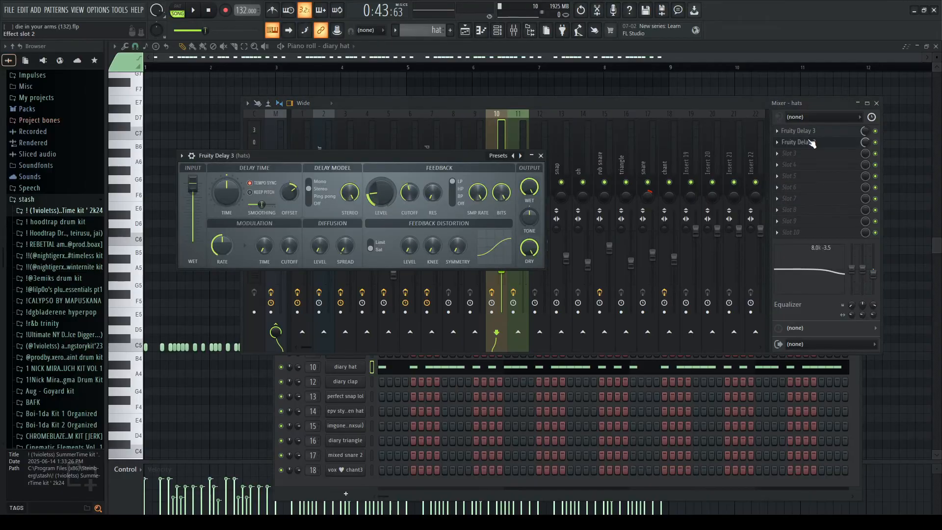
pyautogui.click(798, 131)
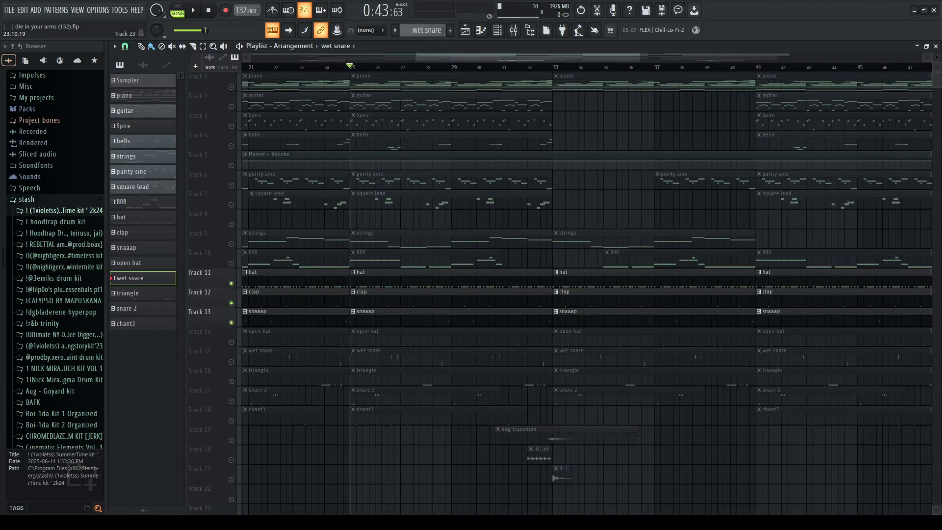
# Play the drums from bar 25, examine the snaaap pattern's perfect snap lol notes in the piano roll, and return to the playlist
pyautogui.press('space')
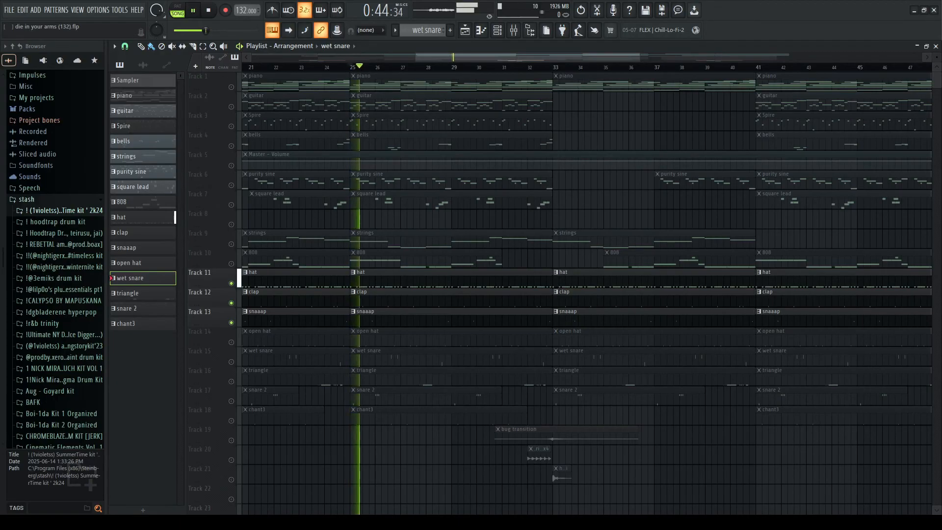
pyautogui.doubleClick(429, 316)
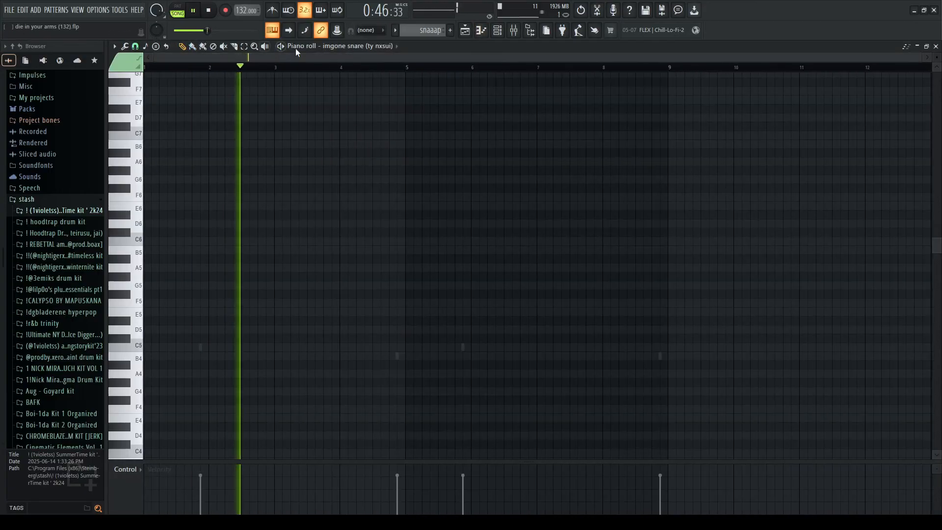
pyautogui.click(343, 46)
pyautogui.click(358, 61)
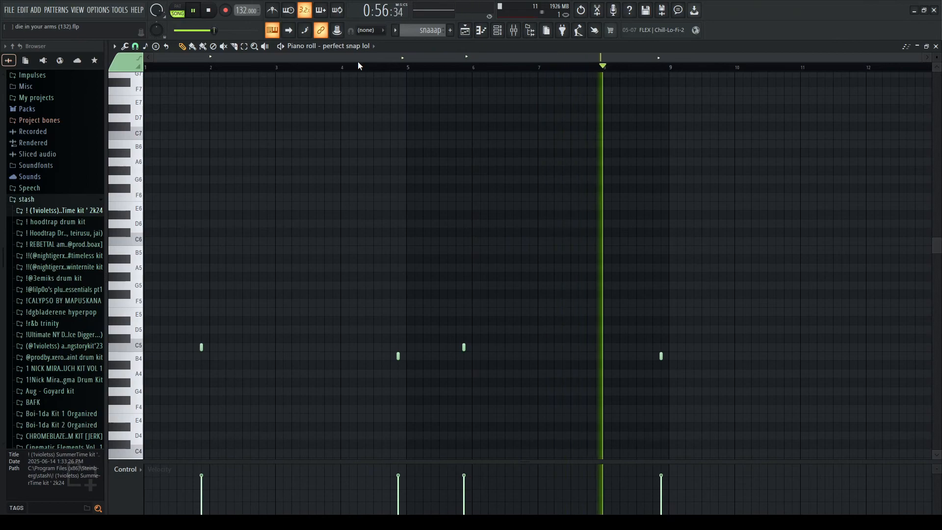
pyautogui.press('space')
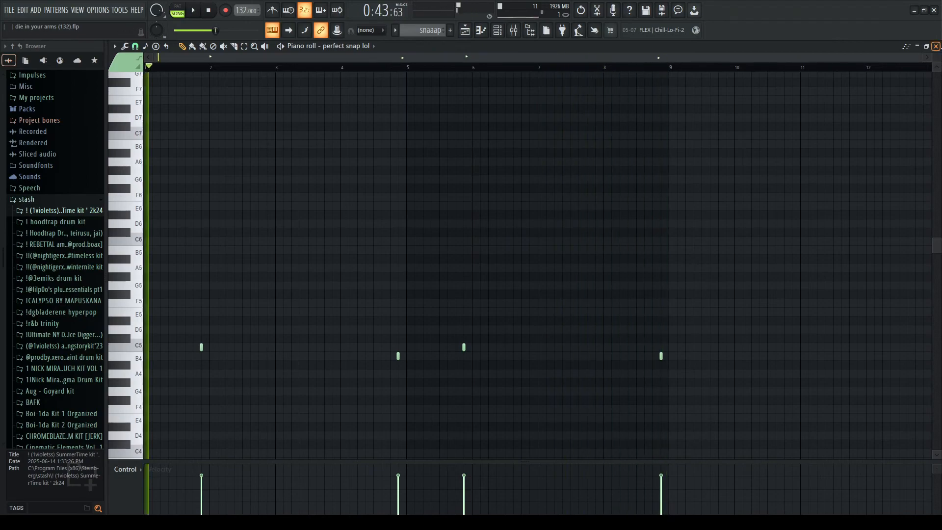
pyautogui.press('F5')
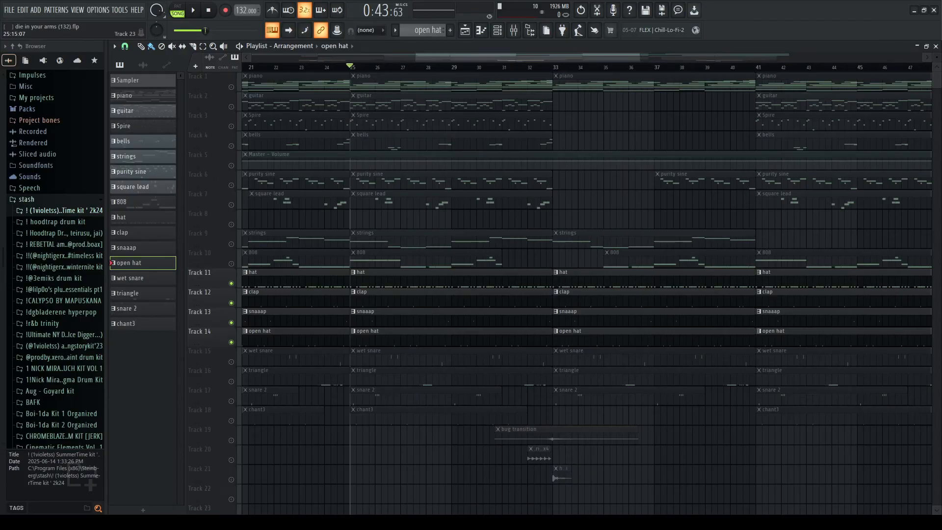
# Play the drums with the open hat from bar 25 while examining the open hat pattern's notes in the piano roll
pyautogui.press('space')
pyautogui.doubleClick(376, 337)
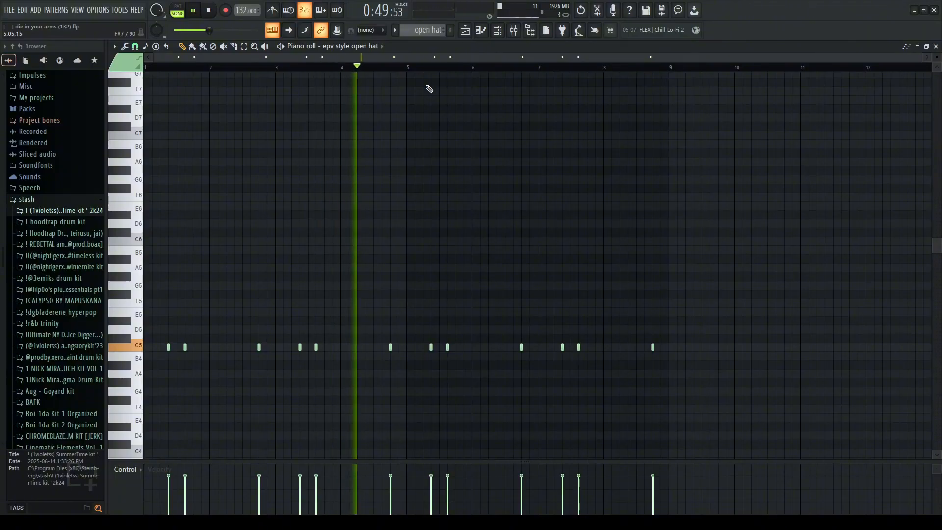
pyautogui.press('space')
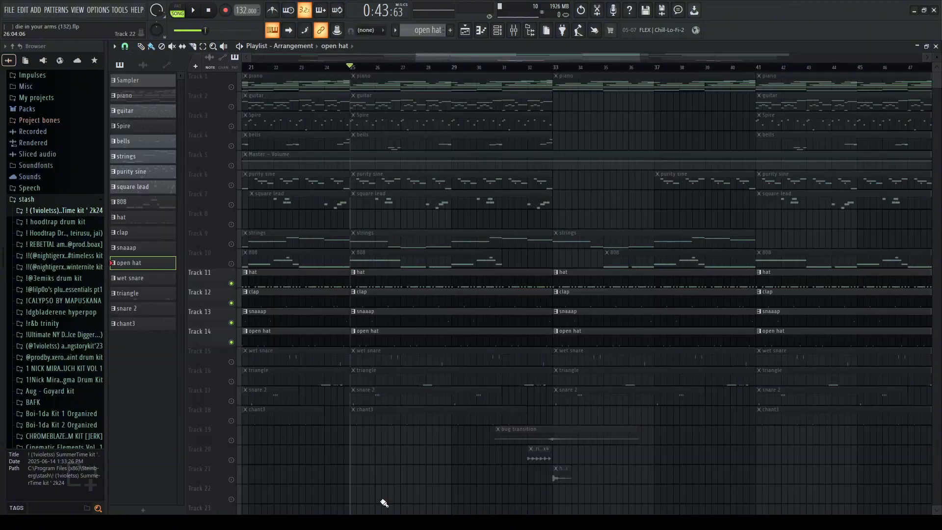
# Unmute the wet snare track and play it with the drums while examining the imgone snare channel's notes in the piano roll
pyautogui.click(231, 362)
pyautogui.press('space')
pyautogui.doubleClick(408, 351)
pyautogui.moveTo(446, 58); pyautogui.dragTo(231, 53)
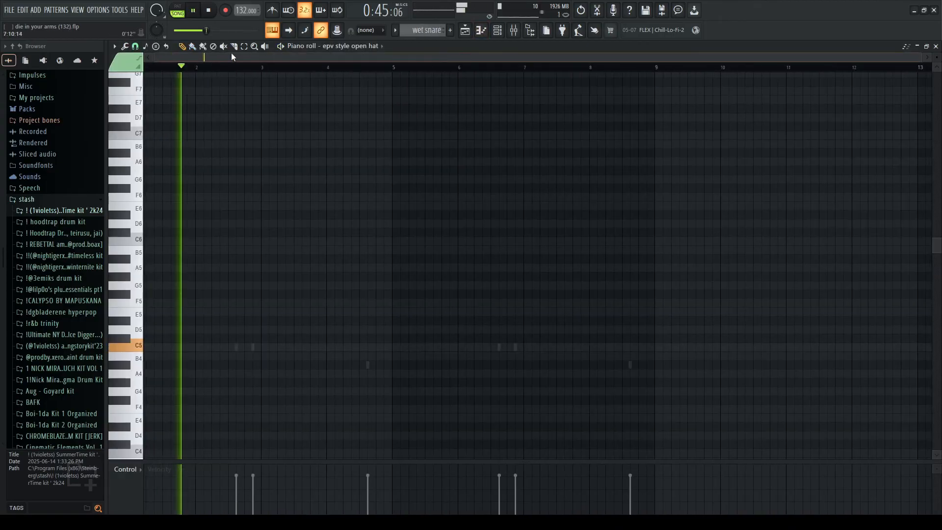
pyautogui.click(339, 45)
pyautogui.click(344, 284)
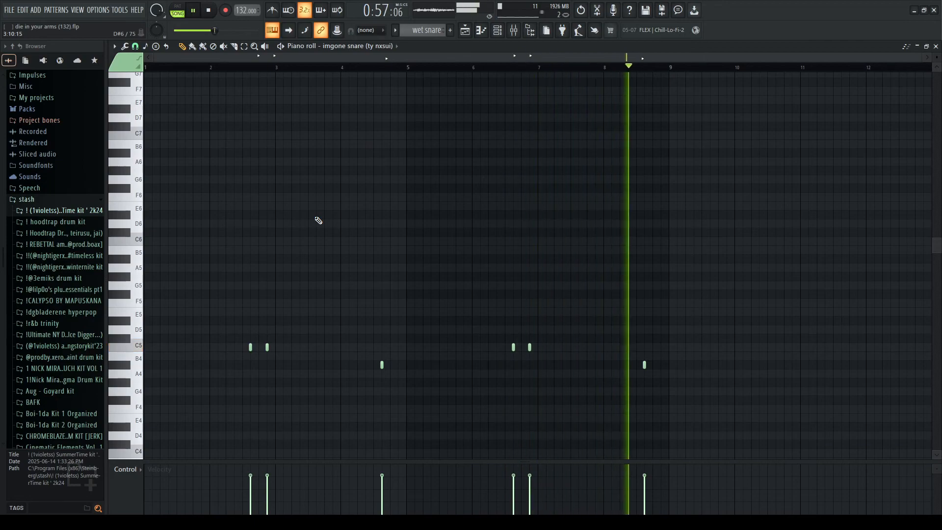
pyautogui.click(935, 47)
pyautogui.press('space')
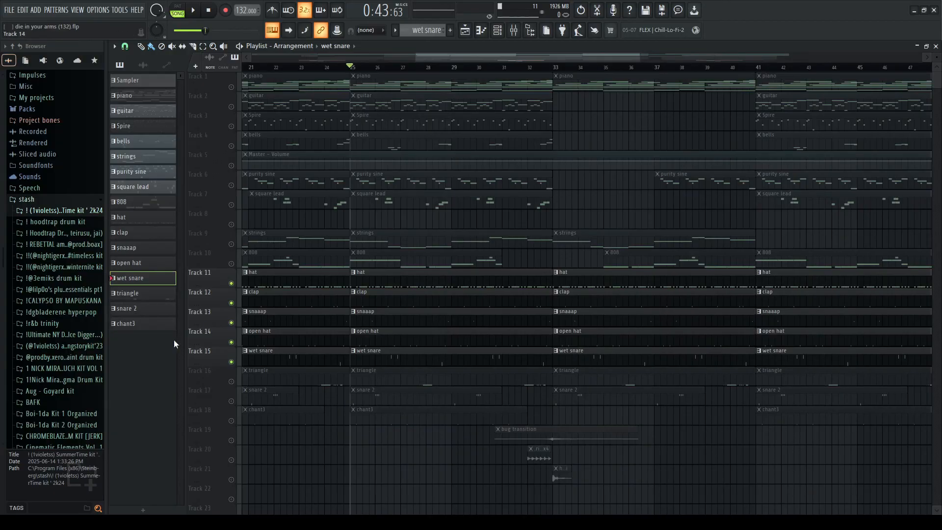
# Unmute the triangle track, open its pattern in the piano roll, and play the pattern on its own, skipping ahead to its second half
pyautogui.rightClick(231, 401)
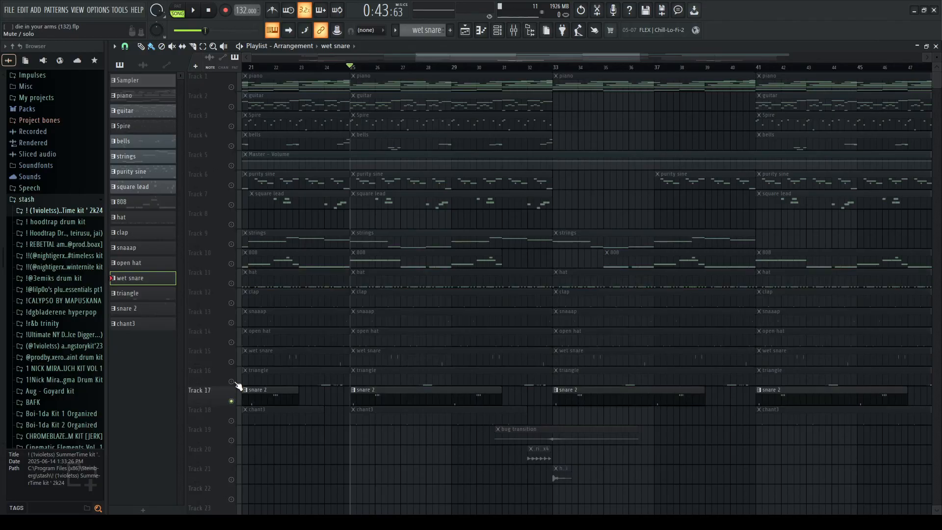
pyautogui.click(231, 382)
pyautogui.doubleClick(389, 380)
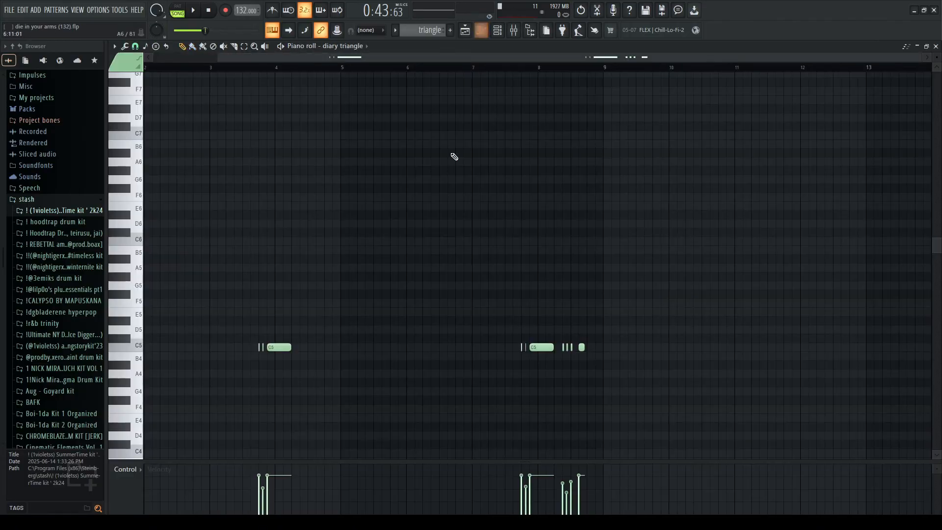
pyautogui.click(178, 6)
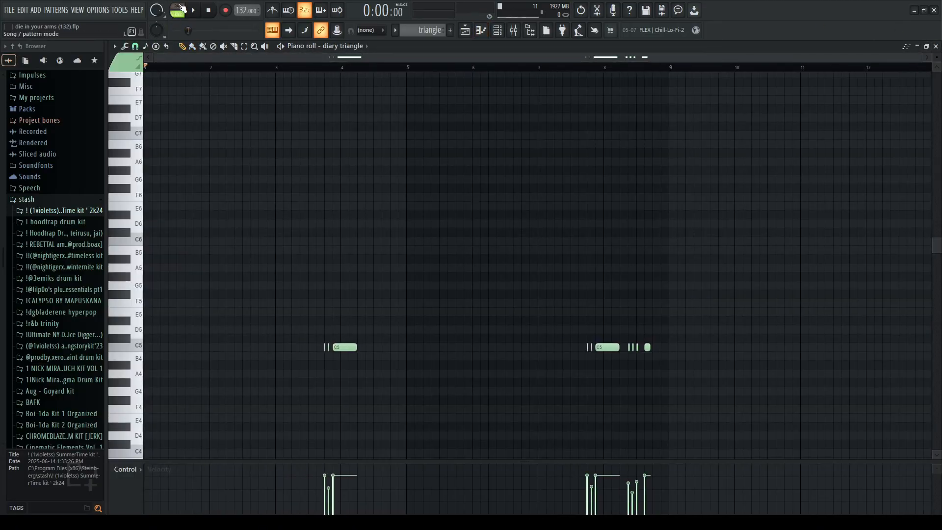
pyautogui.press('space')
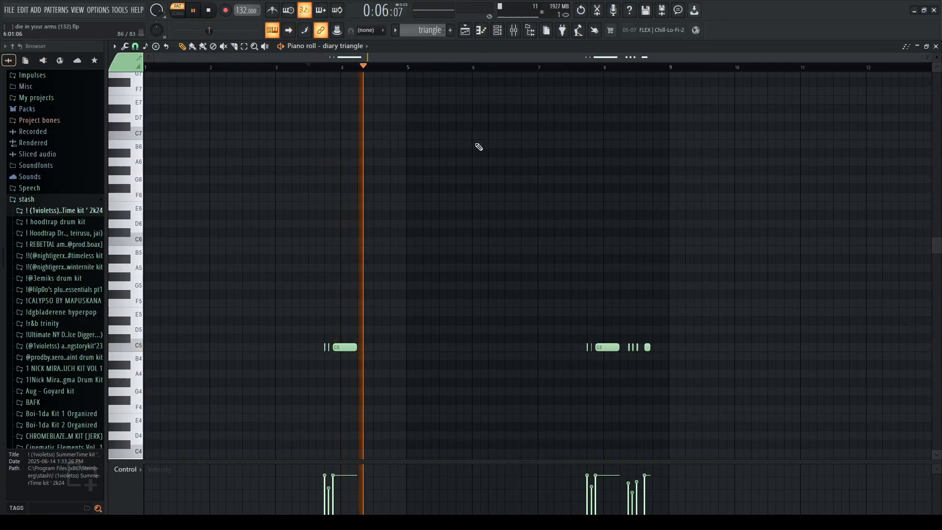
pyautogui.scroll(2, 632, 185)
pyautogui.click(565, 67)
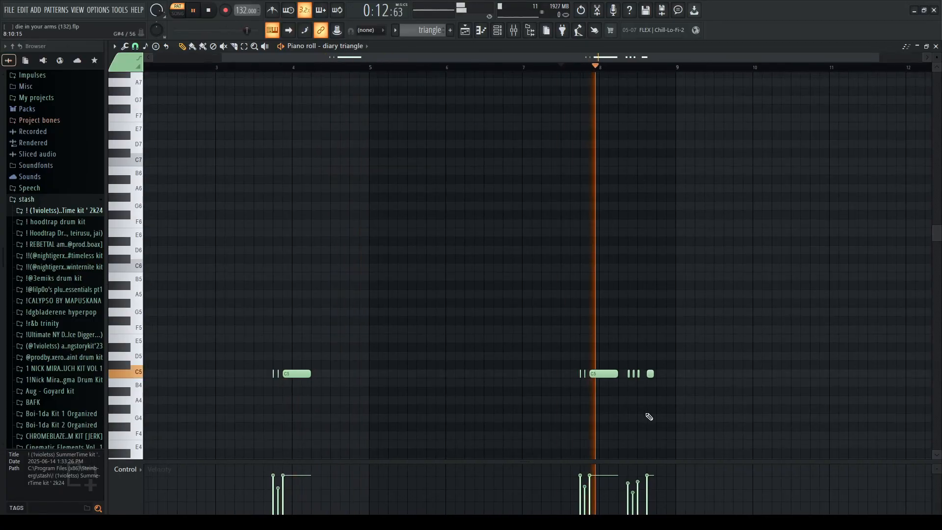
pyautogui.scroll(2, 647, 415)
pyautogui.scroll(-3, 687, 383)
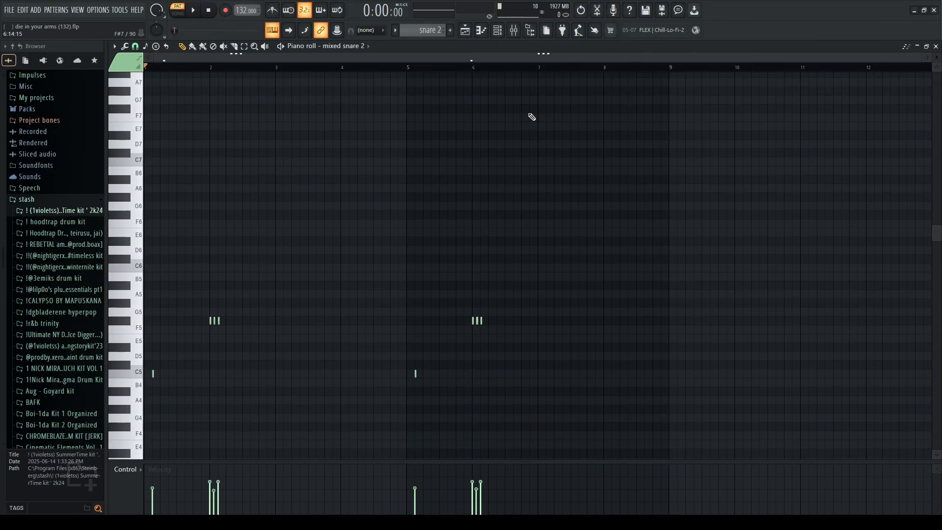
# Play the snare 2 pattern on its own in the piano roll, skipping ahead to bar 5
pyautogui.press('space')
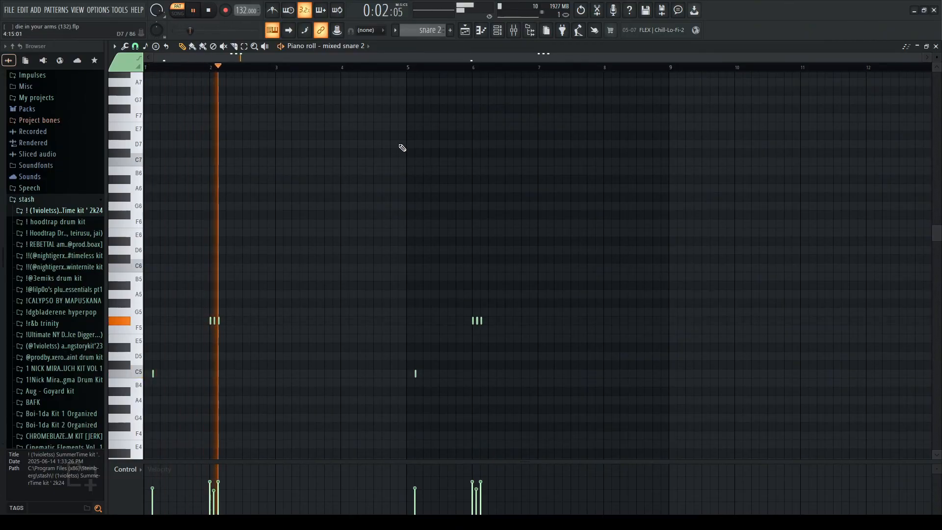
pyautogui.click(408, 70)
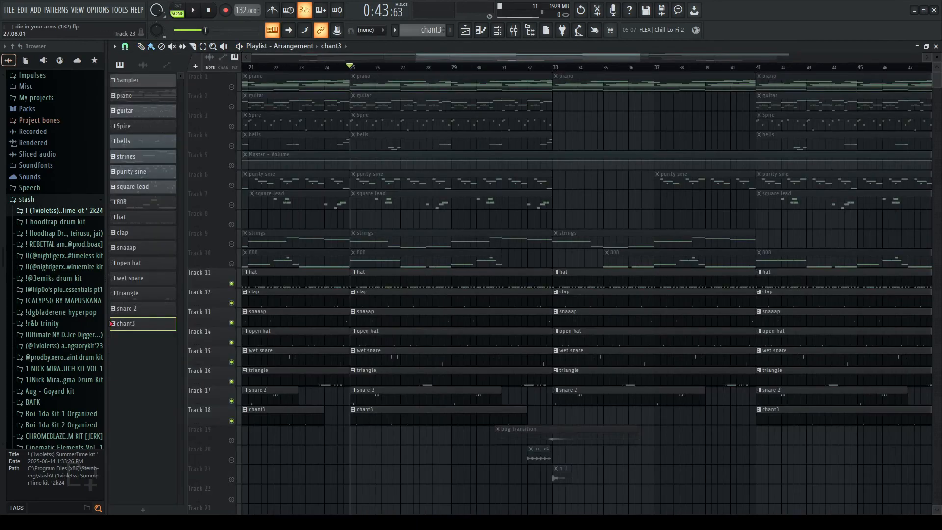
# Open the chant3 pattern in the piano roll and play its vox chant notes in pattern mode
pyautogui.doubleClick(406, 417)
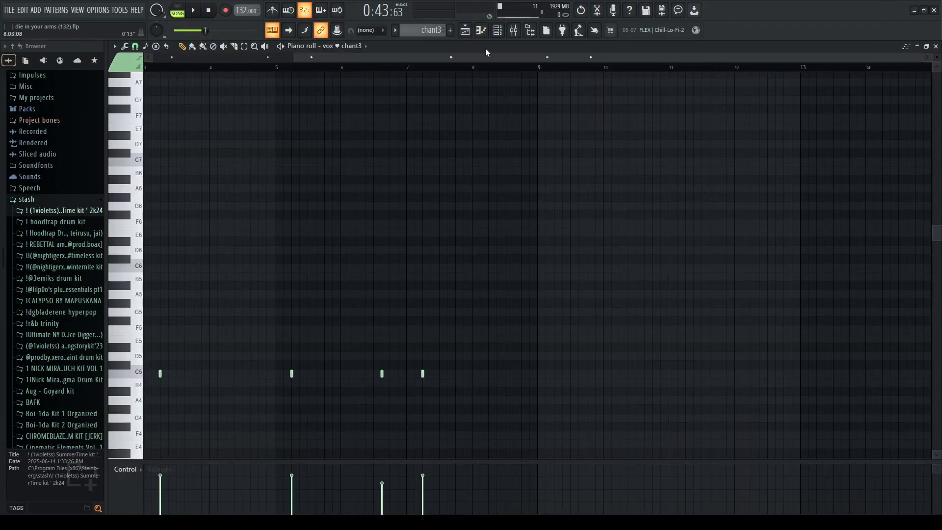
pyautogui.hscroll(-3, 335, 58)
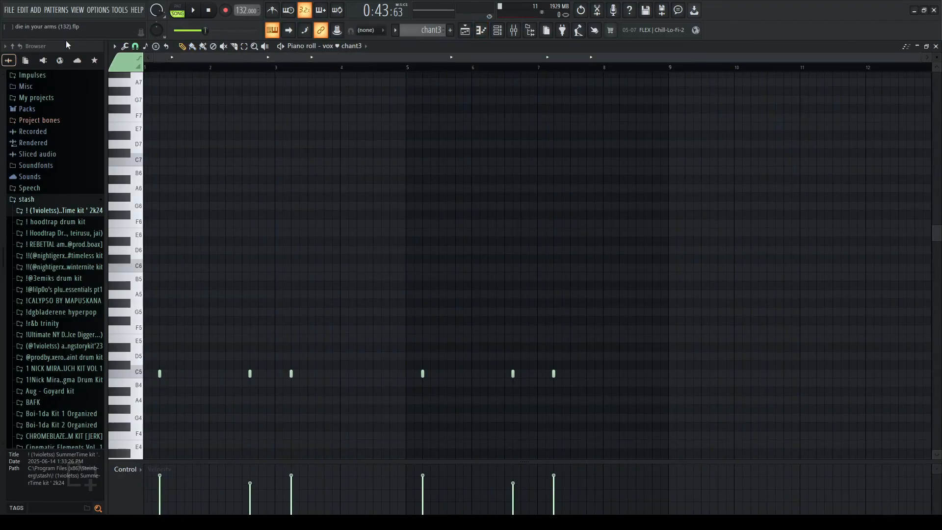
pyautogui.click(177, 6)
pyautogui.press('space')
pyautogui.click(235, 67)
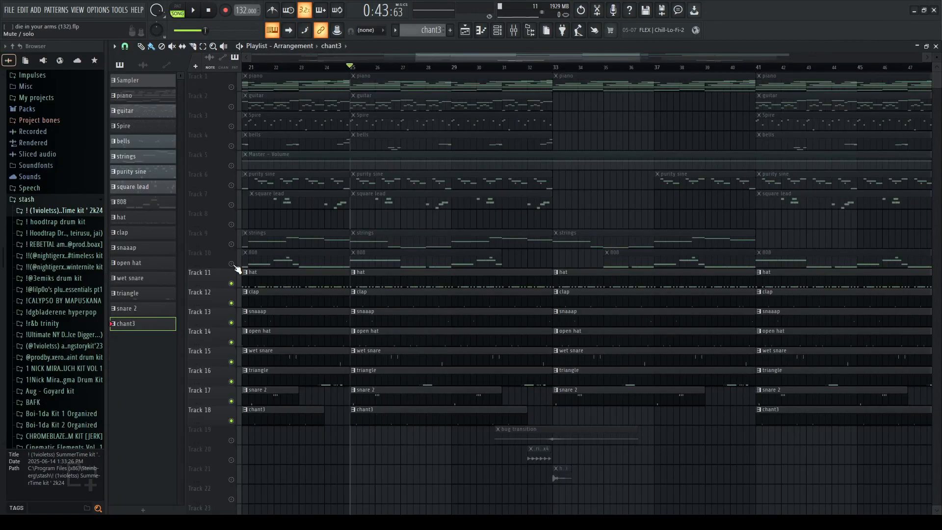
# Solo the 808 track, open its pattern in the piano roll, and play the heartstring 808 notes in pattern mode
pyautogui.rightClick(232, 264)
pyautogui.doubleClick(400, 266)
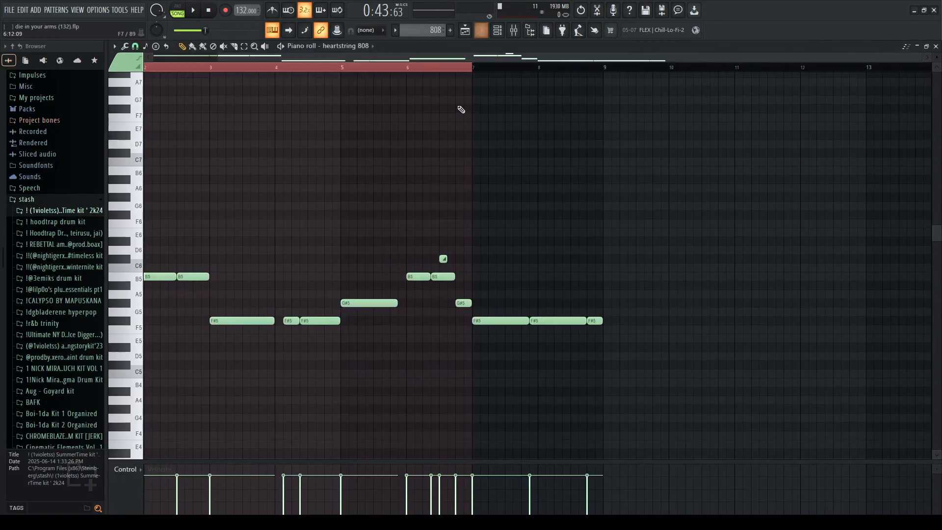
pyautogui.click(169, 68)
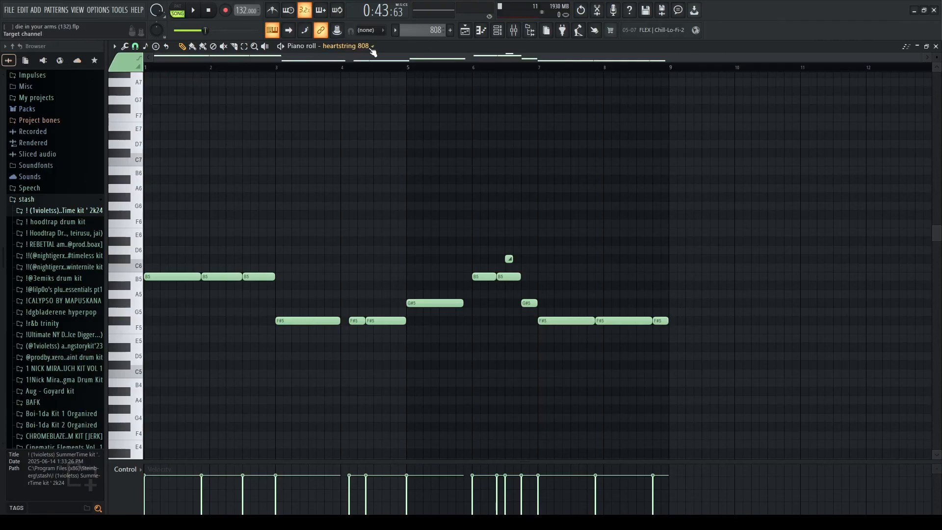
pyautogui.click(178, 10)
pyautogui.press('space')
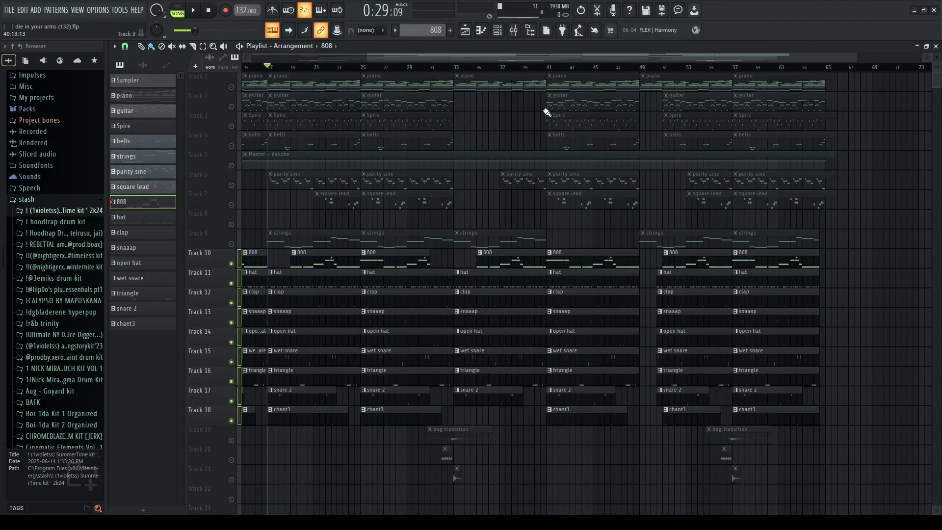
# Play all the drum tracks together with the 808 from bar 41 of the arrangement
pyautogui.press('space')
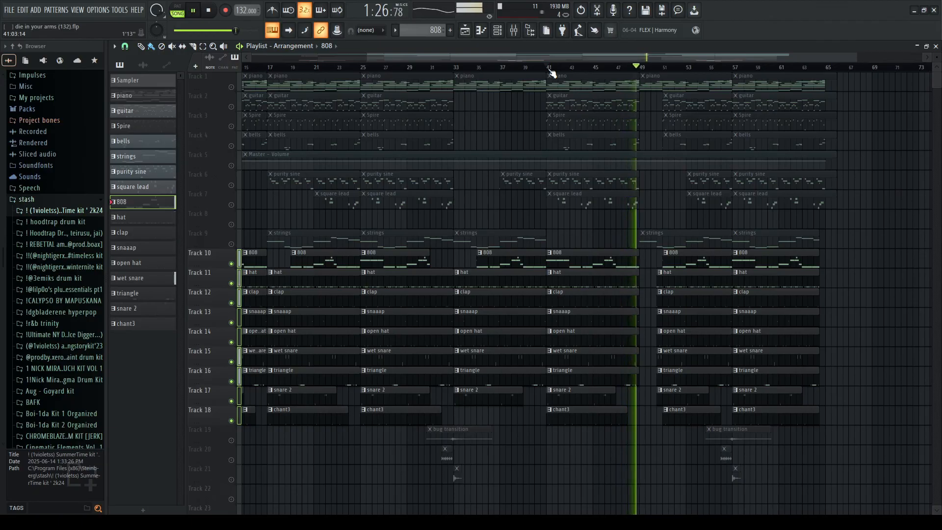
pyautogui.press('space')
# Open the mixer, check the triangle, rvb snare and hats tracks, and inspect the parametric EQ on the 808 track
pyautogui.press('F9')
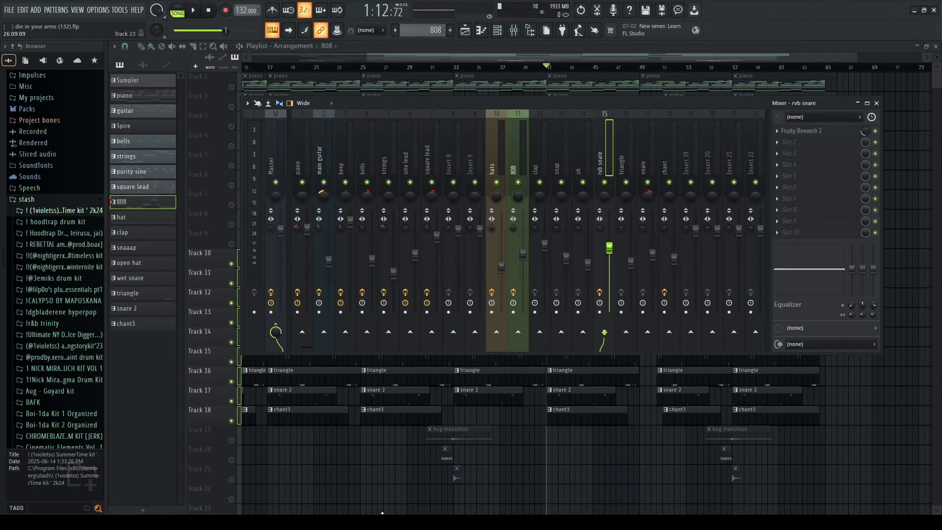
pyautogui.click(622, 162)
pyautogui.click(599, 162)
pyautogui.click(497, 163)
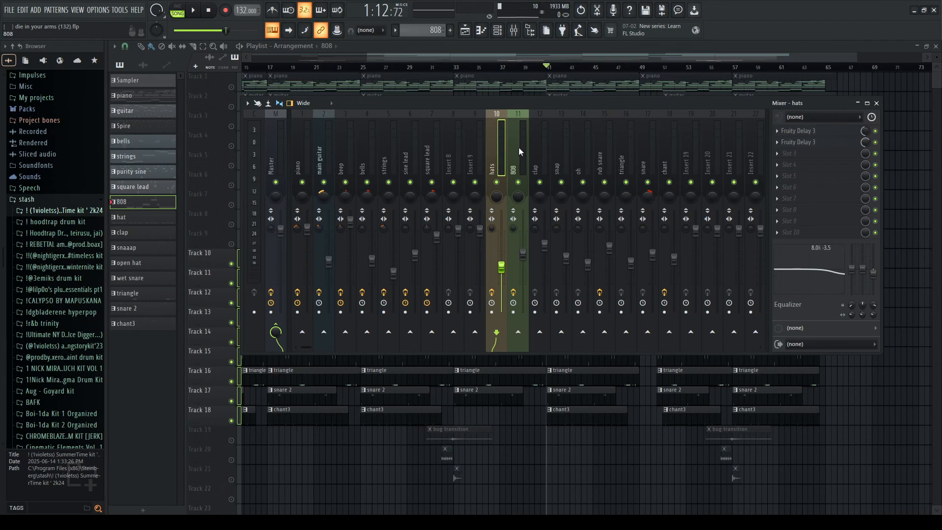
pyautogui.click(523, 149)
pyautogui.click(796, 131)
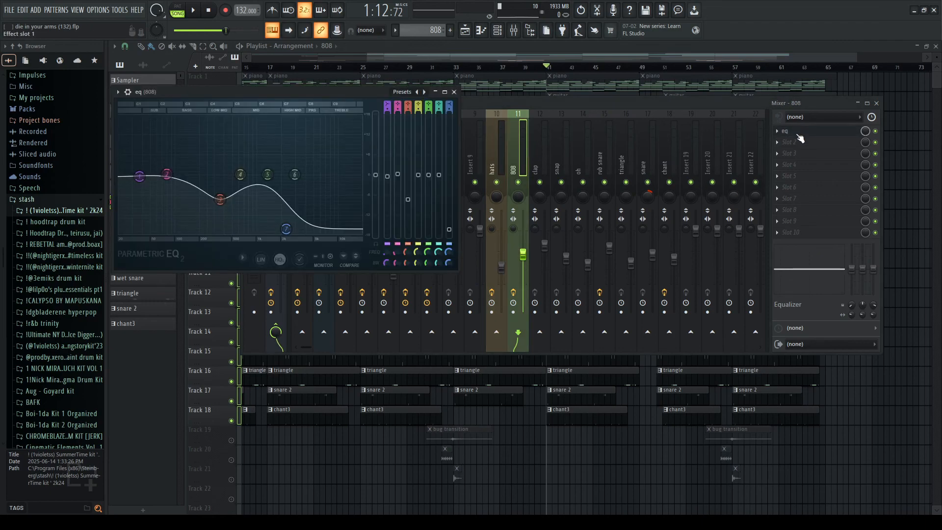
pyautogui.click(800, 135)
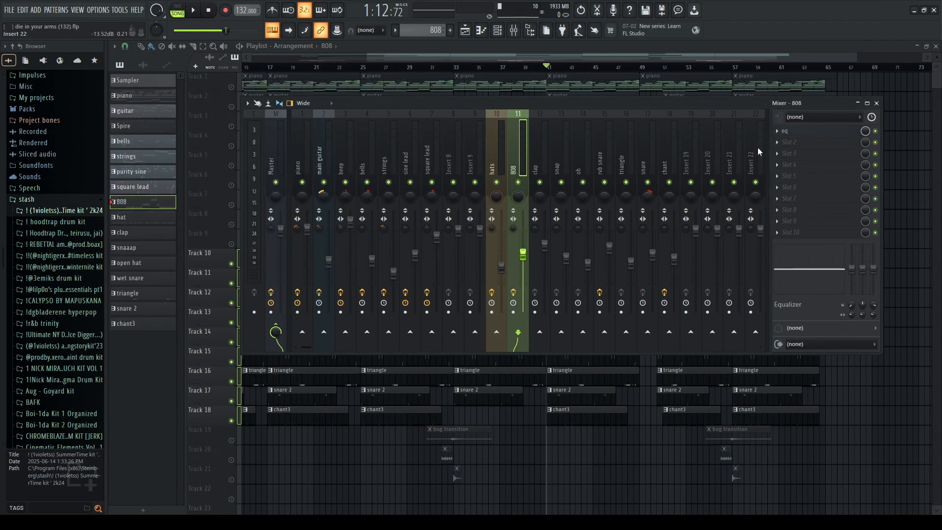
# Check the clap, snap, oh, triangle and snare mixer tracks for effects, and open the Fruity Convolver on the chant track
pyautogui.click(539, 167)
pyautogui.click(561, 165)
pyautogui.click(583, 162)
pyautogui.click(621, 158)
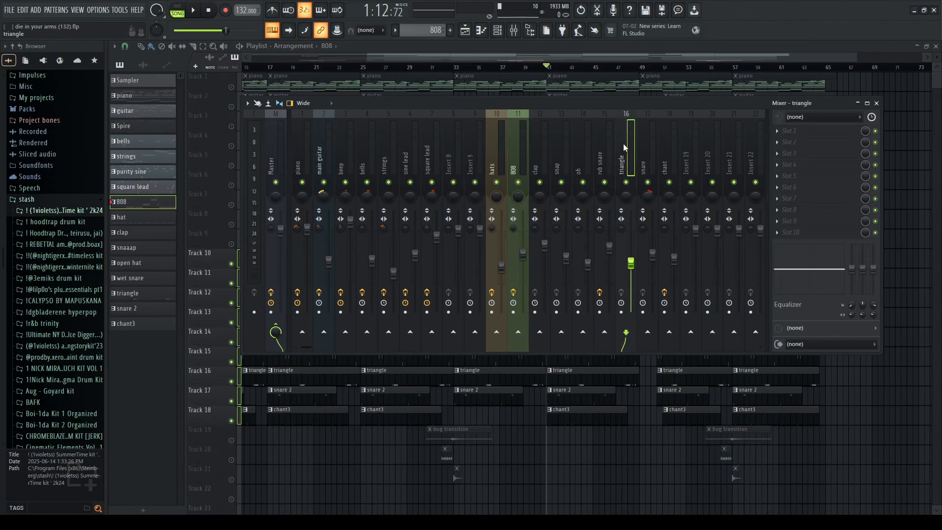
pyautogui.click(652, 156)
pyautogui.click(669, 128)
pyautogui.click(805, 133)
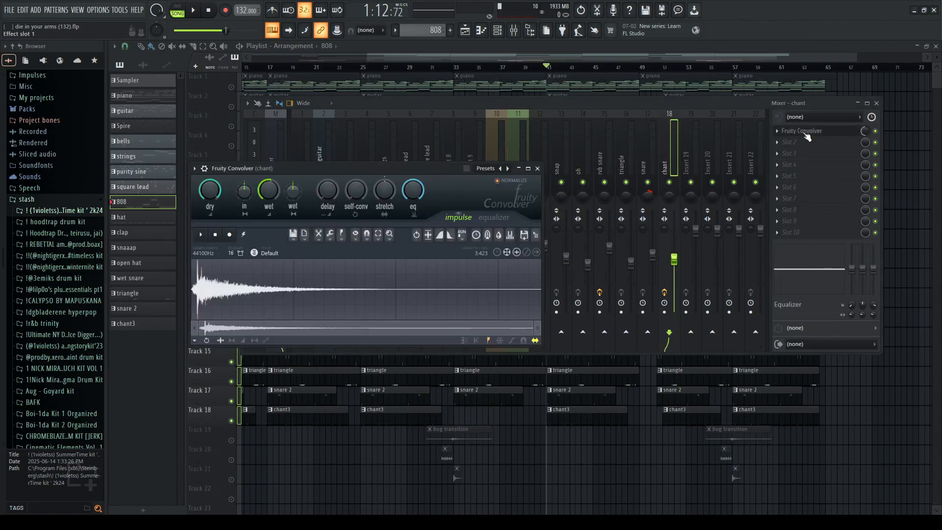
# Close the Fruity Convolver and the mixer, and isolate the transition effects on playlist tracks 19, 20 and 21
pyautogui.click(537, 168)
pyautogui.click(599, 147)
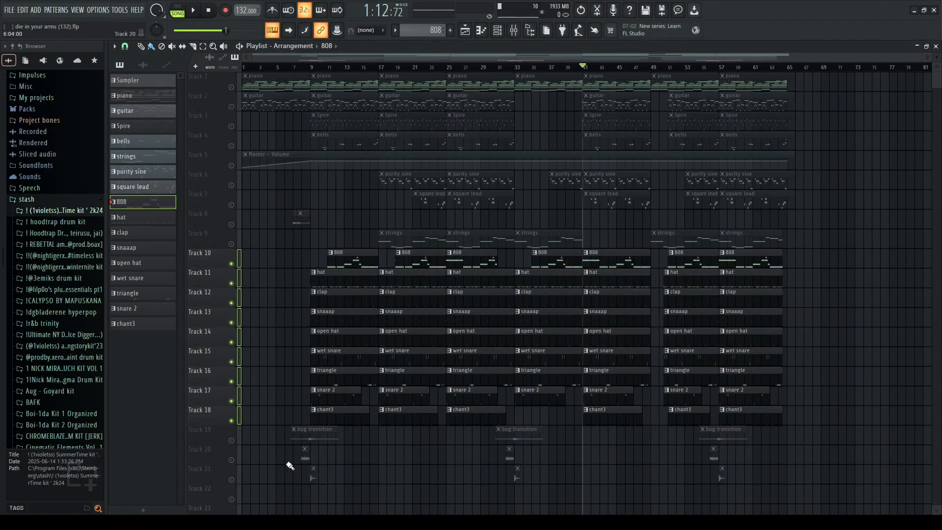
pyautogui.scroll(3, 302, 471)
pyautogui.rightClick(232, 441)
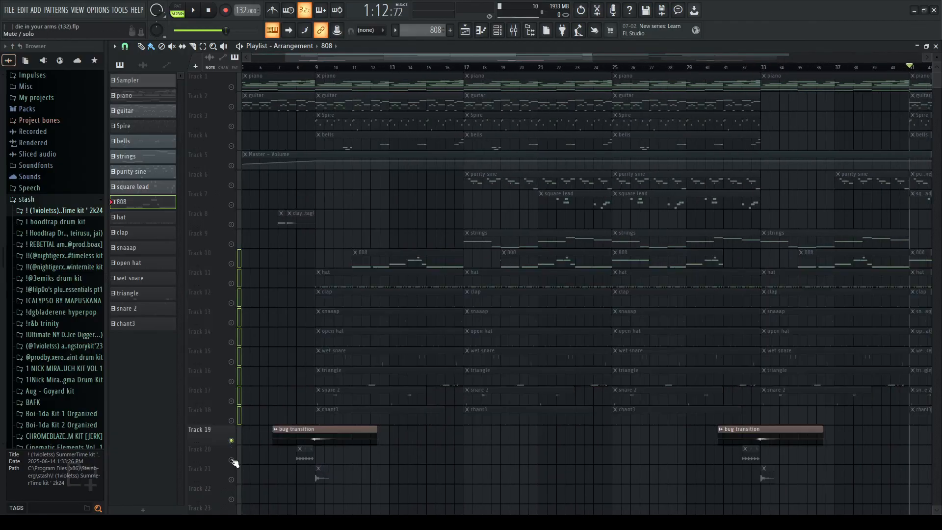
pyautogui.click(230, 480)
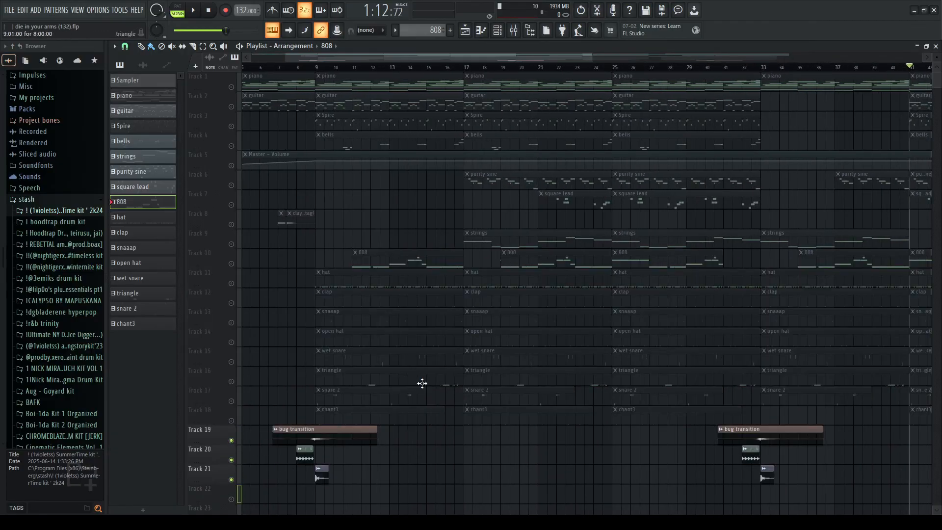
# Play the isolated transition effects from just before the first bug transition clip
pyautogui.click(269, 68)
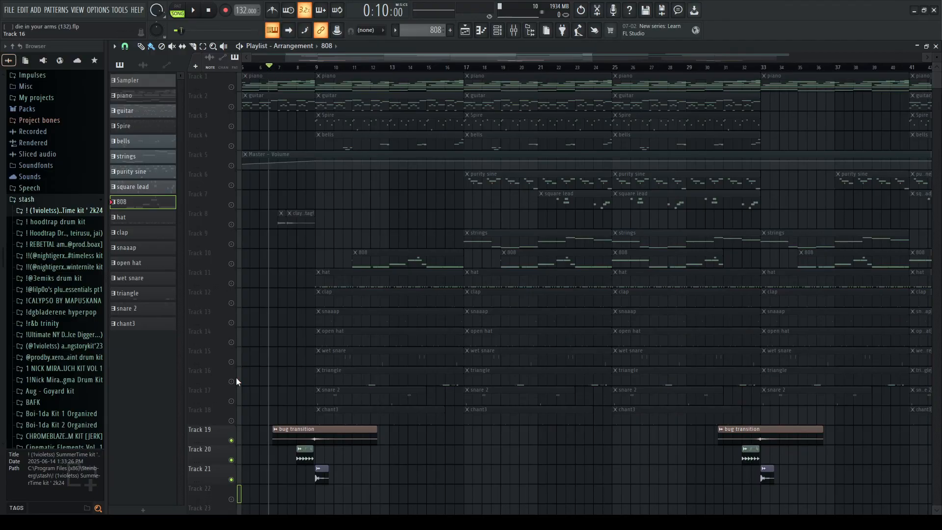
pyautogui.scroll(3, 277, 480)
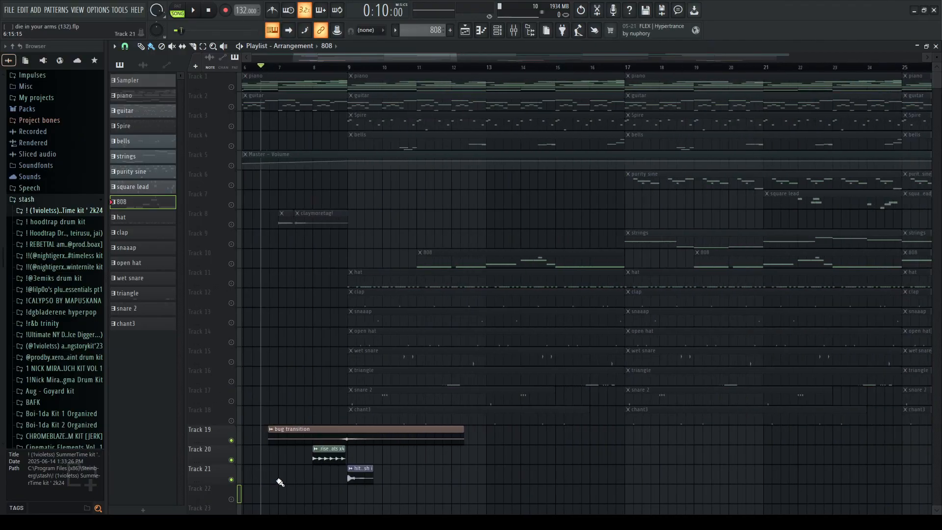
pyautogui.press('space')
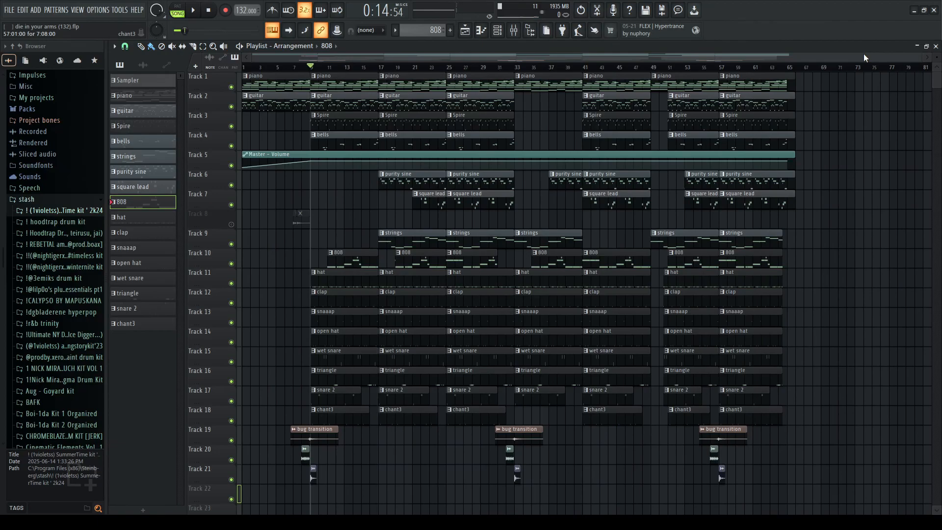
# Review the full arrangement in the playlist and play it from the beginning, with only track 8 muted
pyautogui.scroll(3, 535, 204)
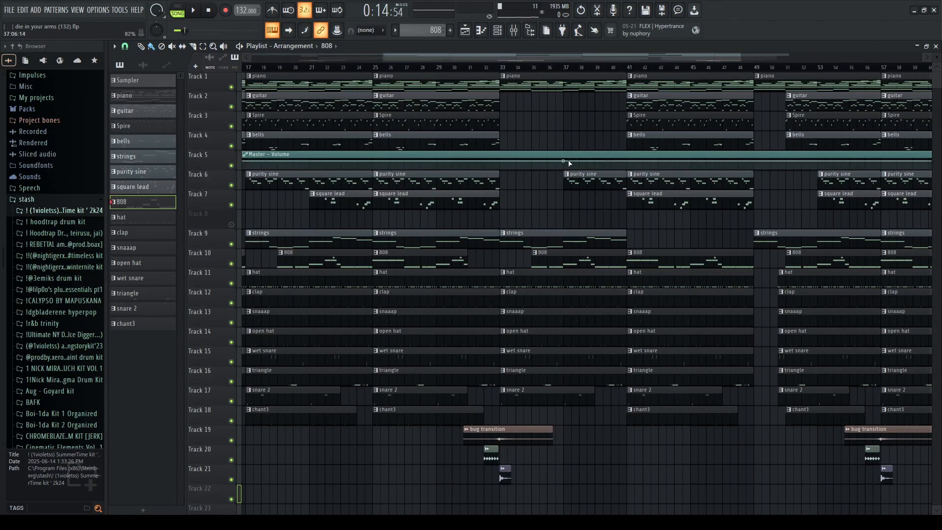
pyautogui.scroll(-3, 560, 172)
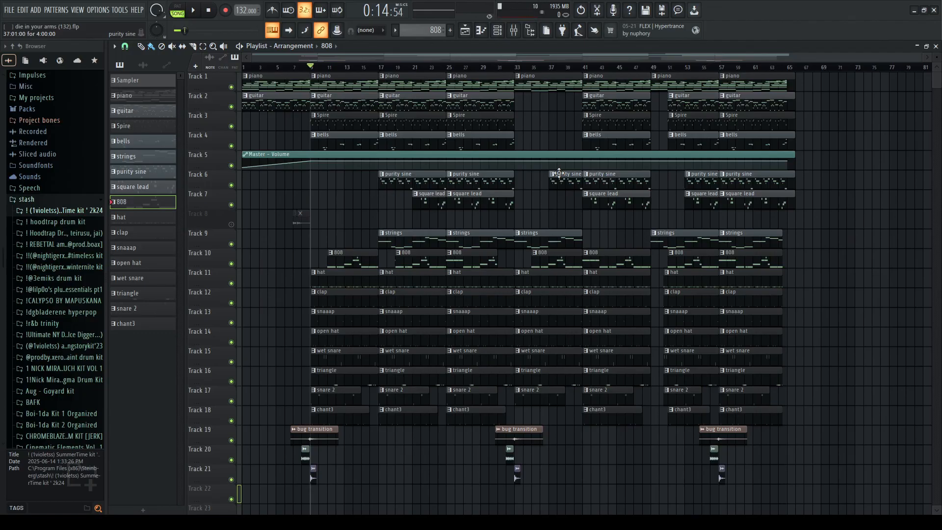
pyautogui.press('space')
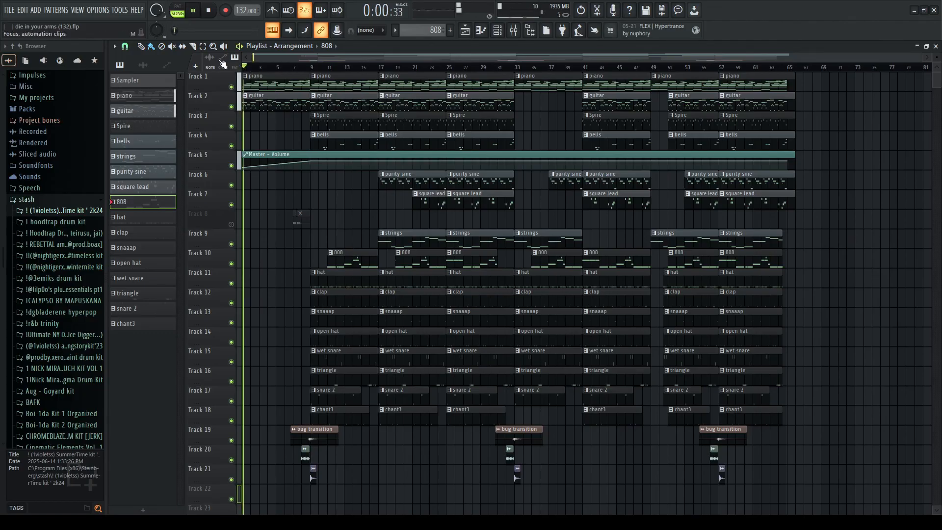